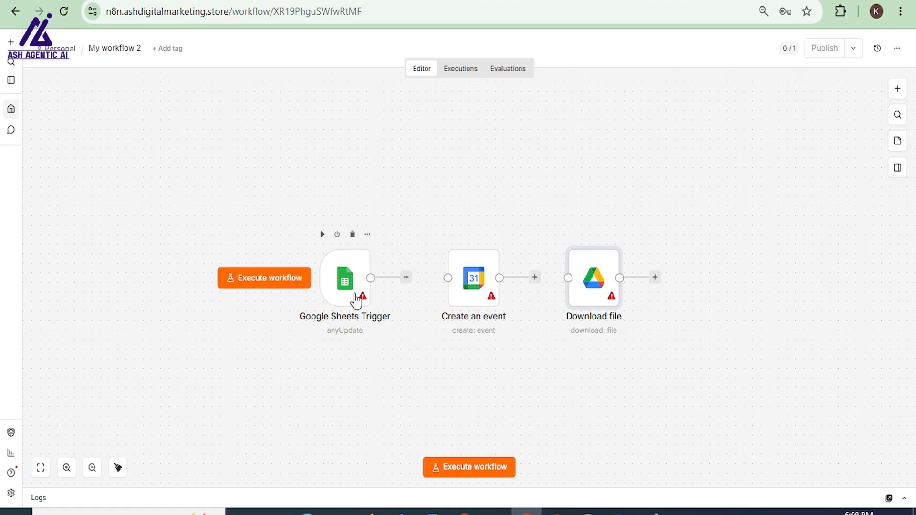
- Examine the credential setup form of the Google Sheets Trigger node and close it without connecting
click(350, 289)
double_click(351, 292)
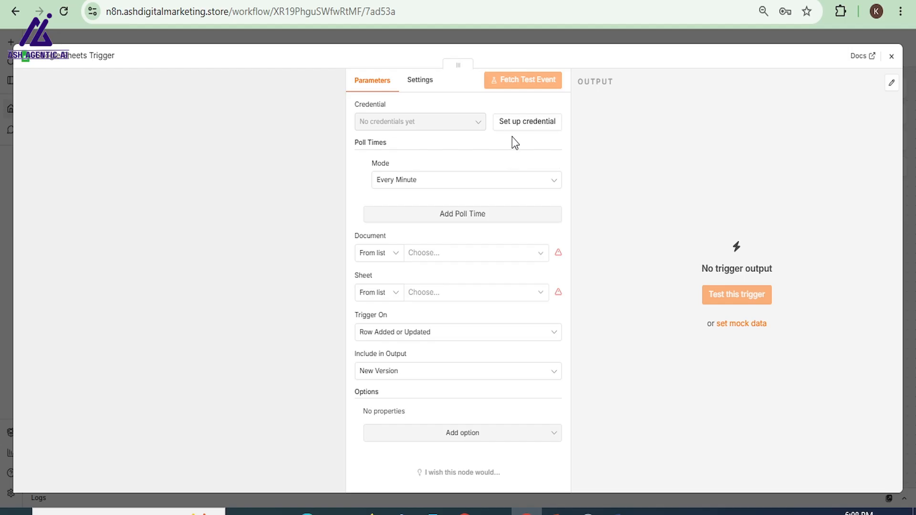
click(526, 125)
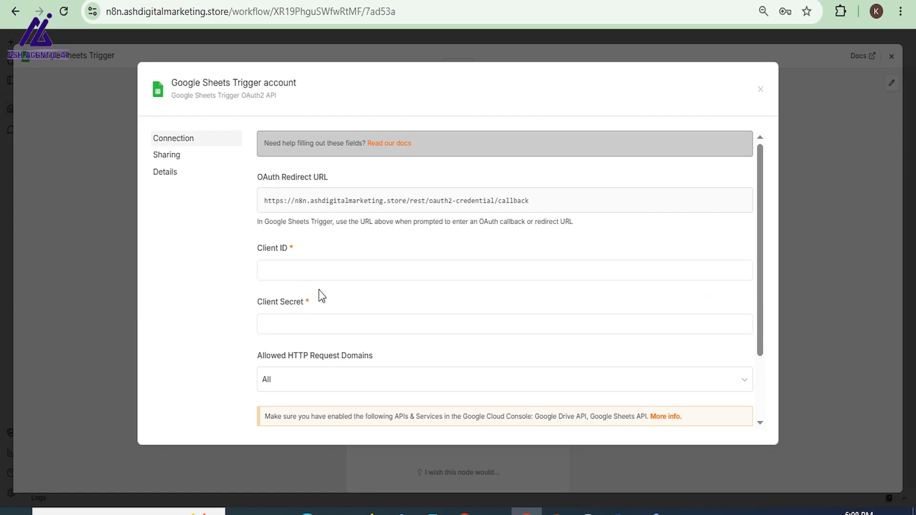
scroll(318, 267, down, 1)
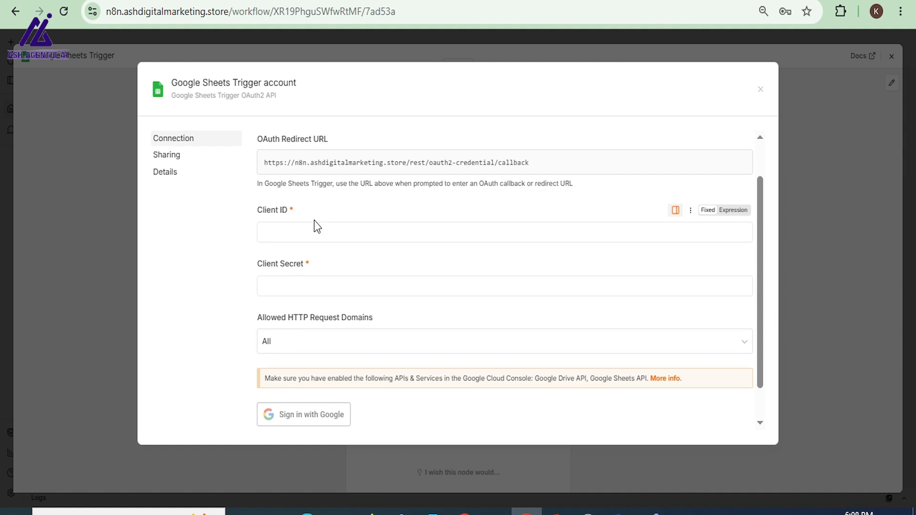
scroll(314, 220, down, 1)
scroll(314, 221, up, 1)
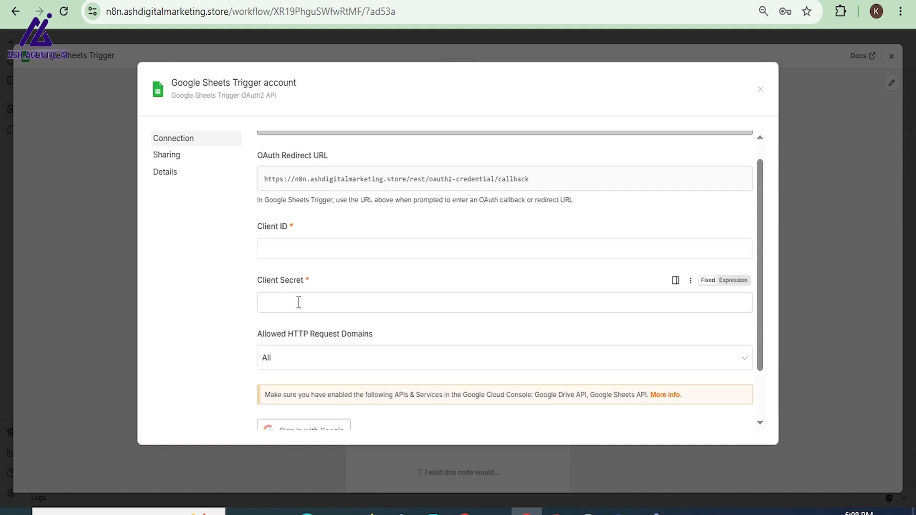
scroll(297, 252, down, 1)
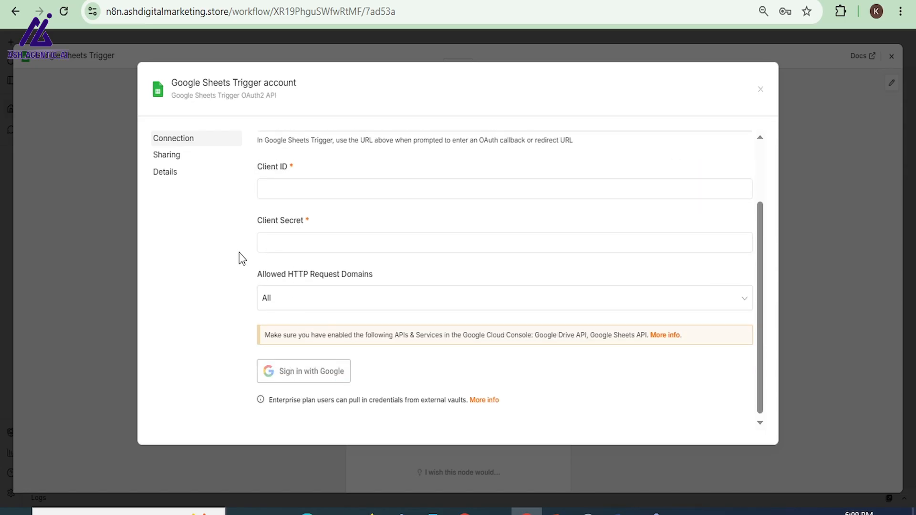
scroll(239, 253, up, 2)
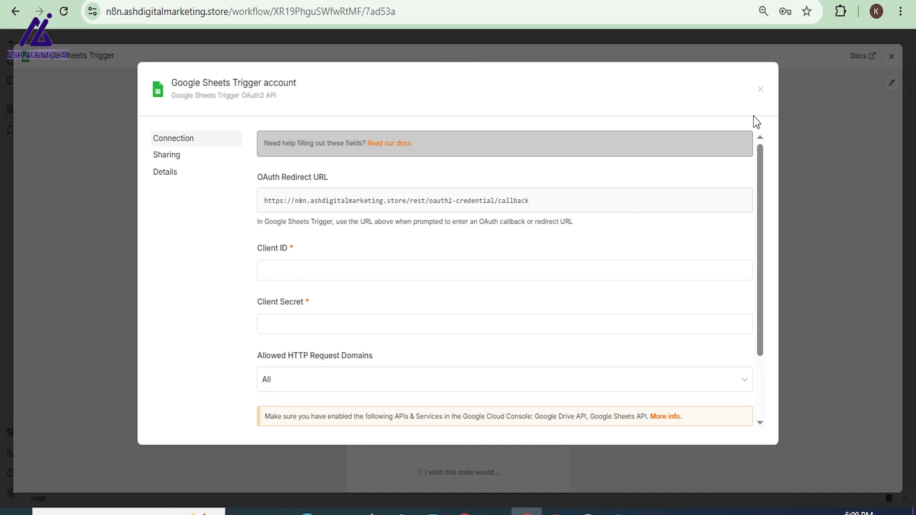
click(761, 91)
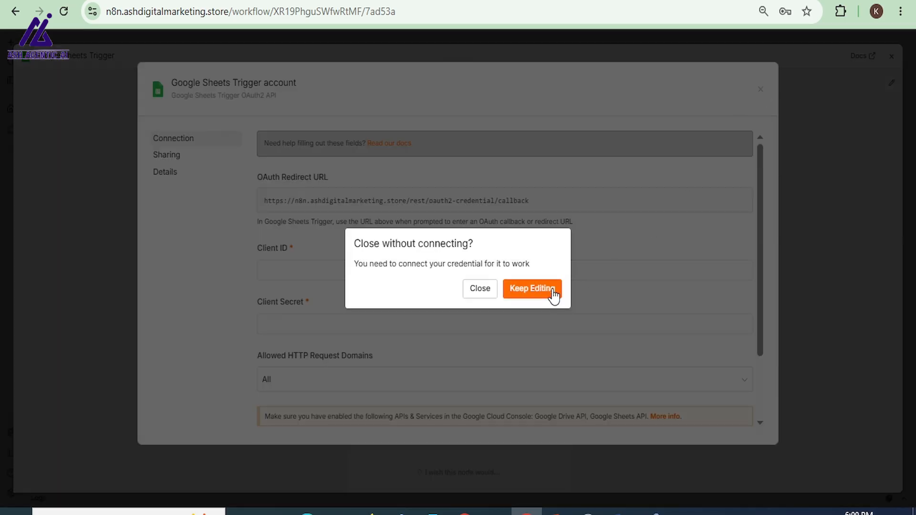
click(481, 290)
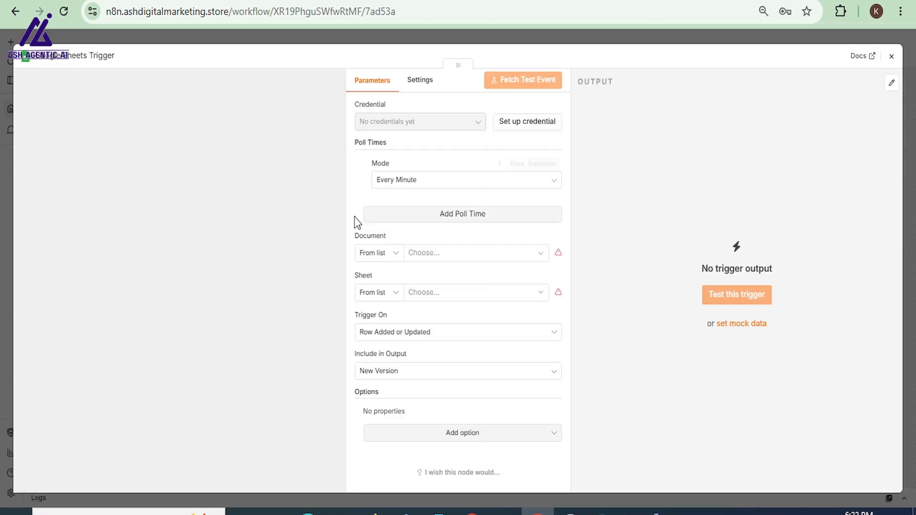
- Check the Document and Sheet choices of the Google Sheets Trigger node, leaving both unset, and return to the canvas
click(543, 260)
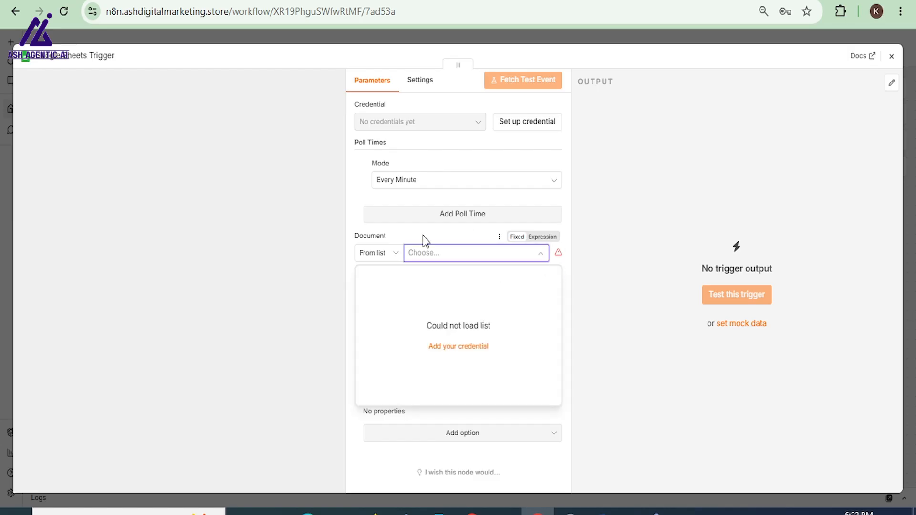
click(600, 334)
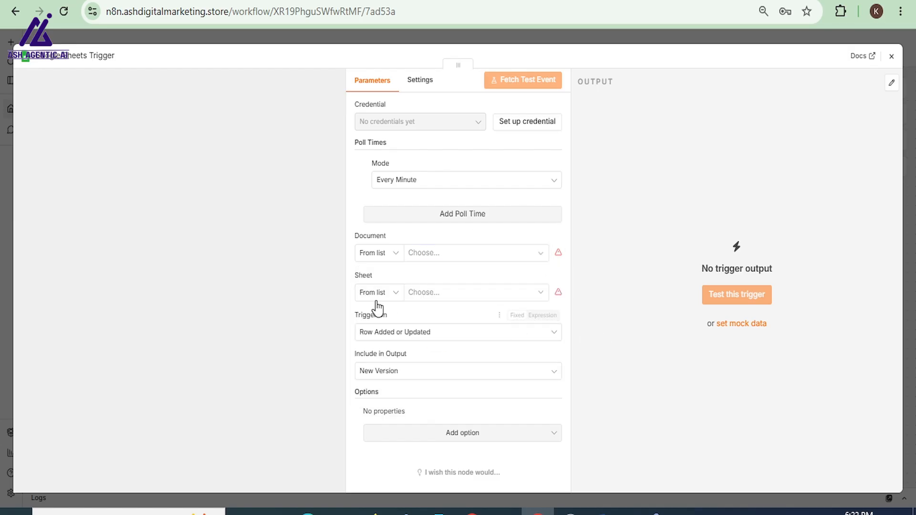
click(539, 299)
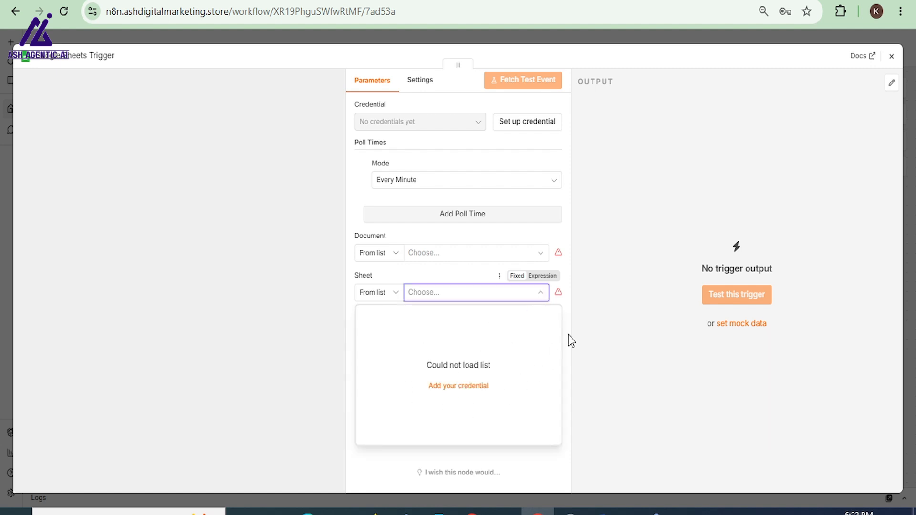
click(490, 290)
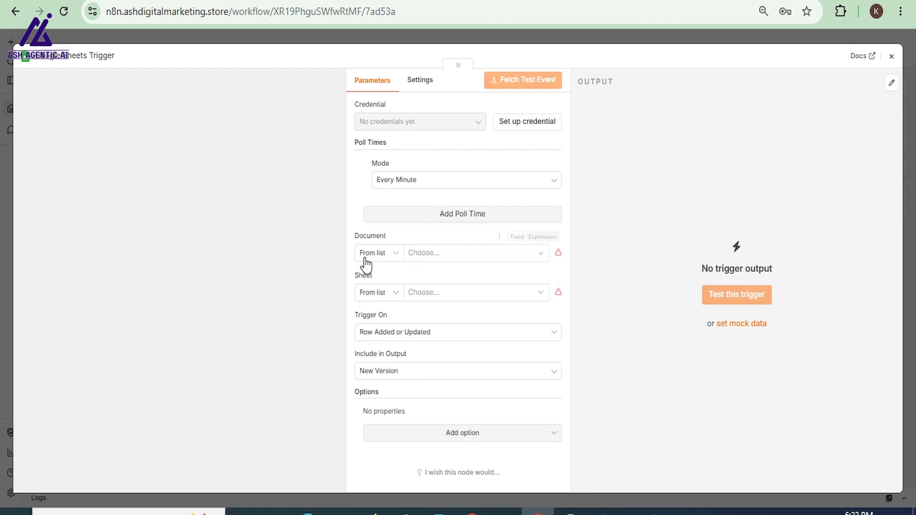
click(891, 56)
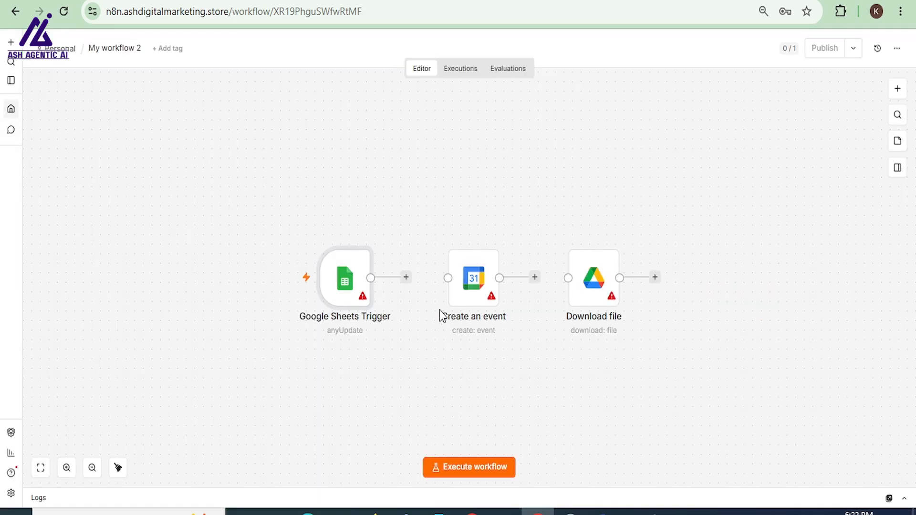
- Examine the Google Calendar credential form of the Create an event node and return to the canvas without connecting
double_click(471, 286)
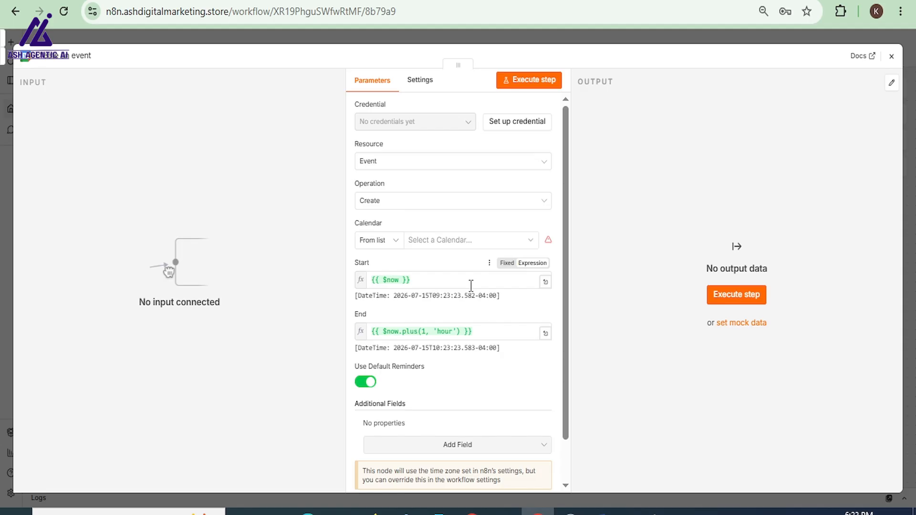
click(519, 125)
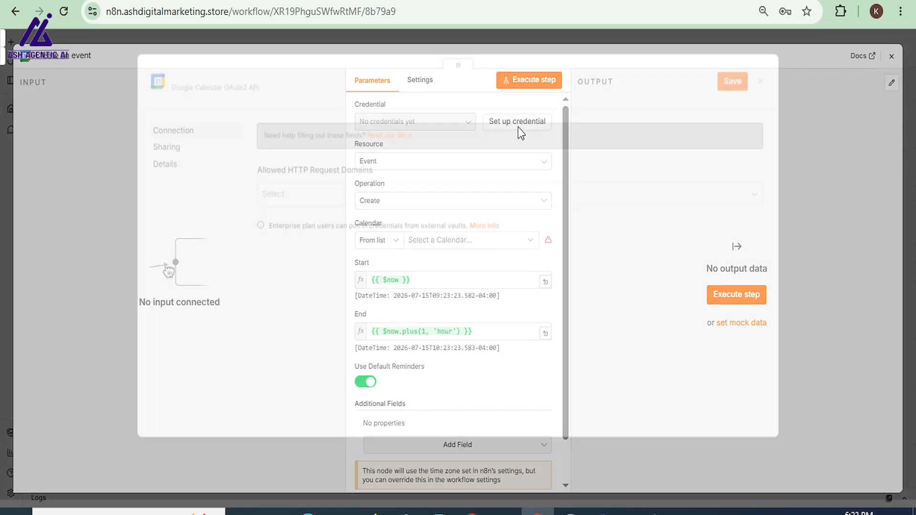
scroll(407, 263, down, 2)
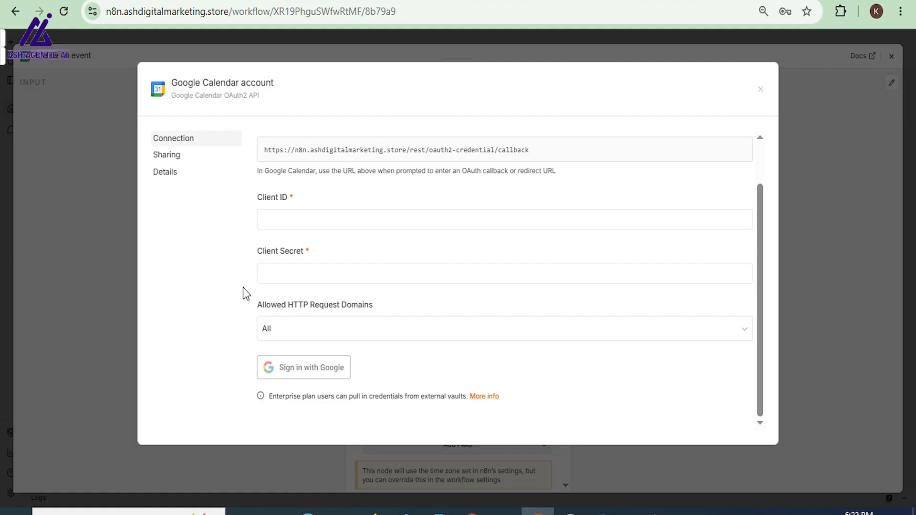
scroll(266, 262, up, 2)
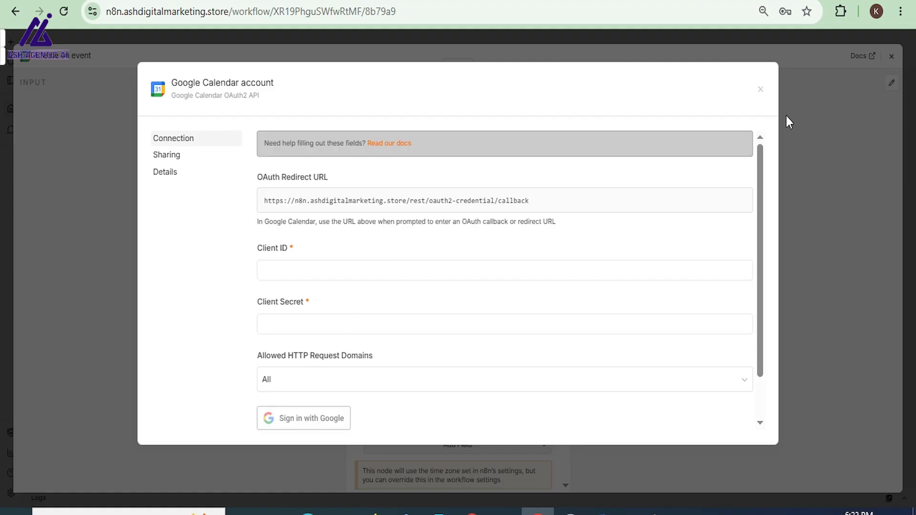
click(761, 91)
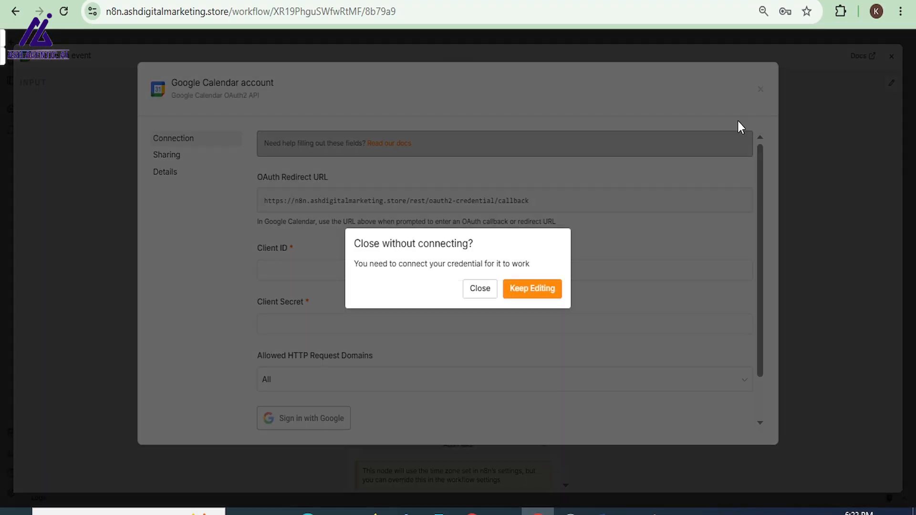
click(521, 286)
click(890, 56)
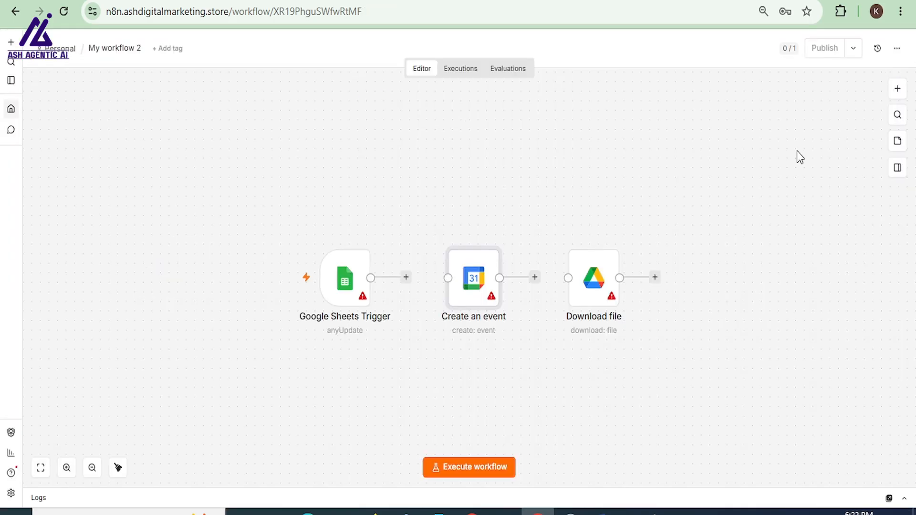
- Examine the Google Drive credential form of the Download file node and return to the canvas without connecting
double_click(589, 303)
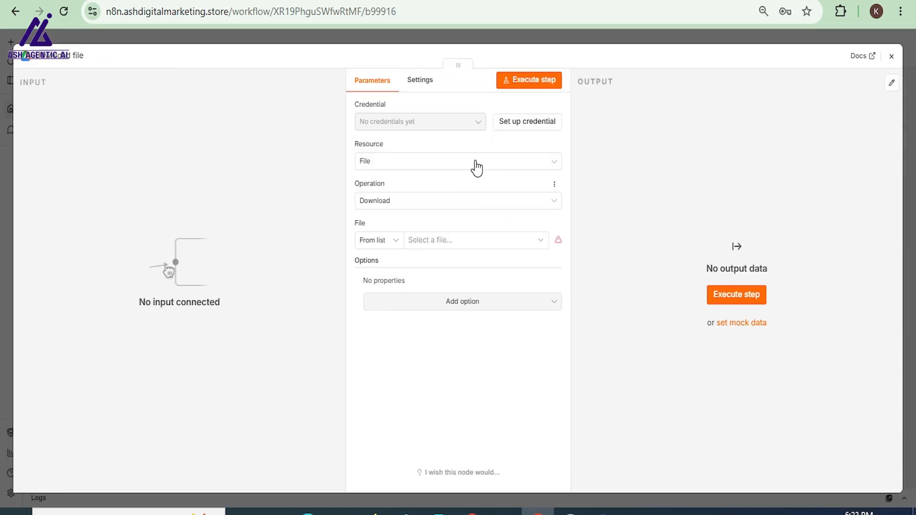
click(525, 128)
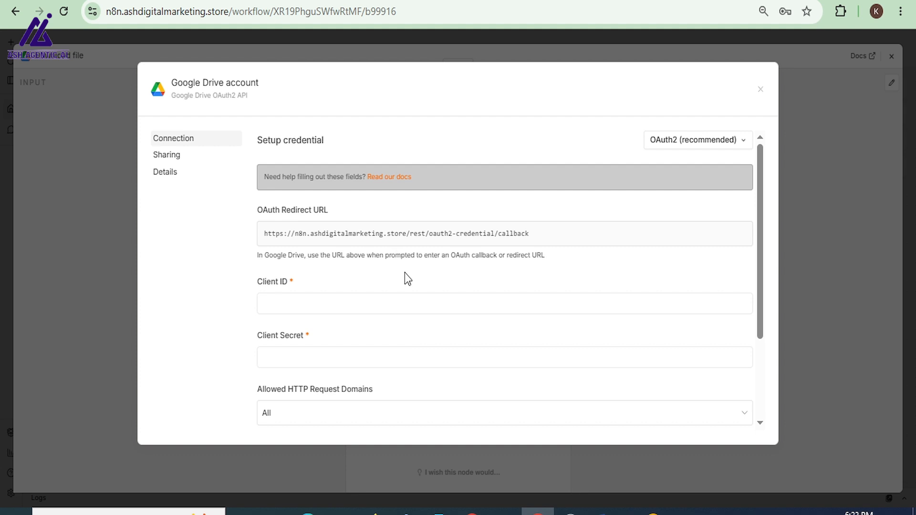
scroll(404, 273, down, 3)
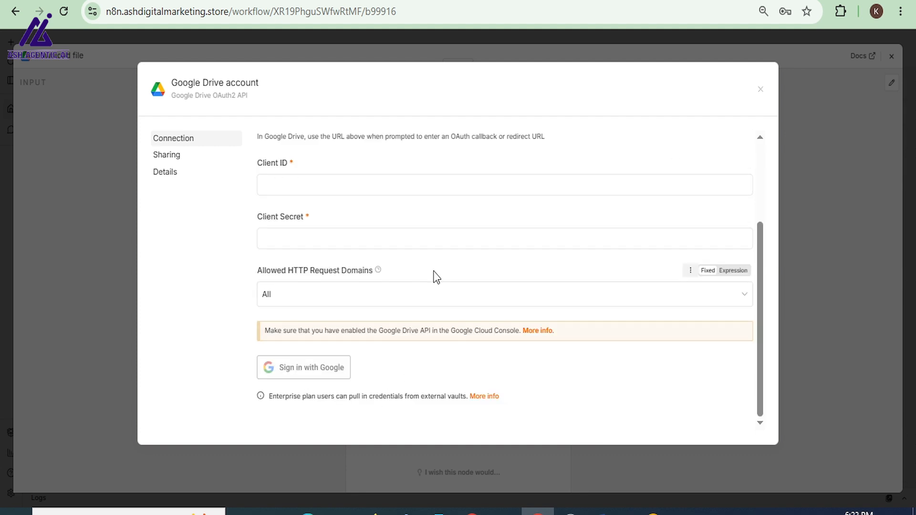
click(761, 94)
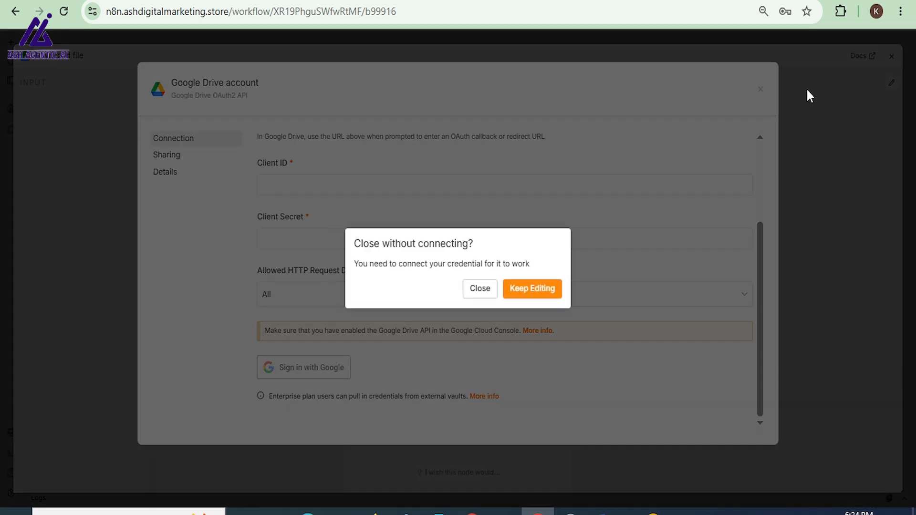
click(484, 289)
click(890, 56)
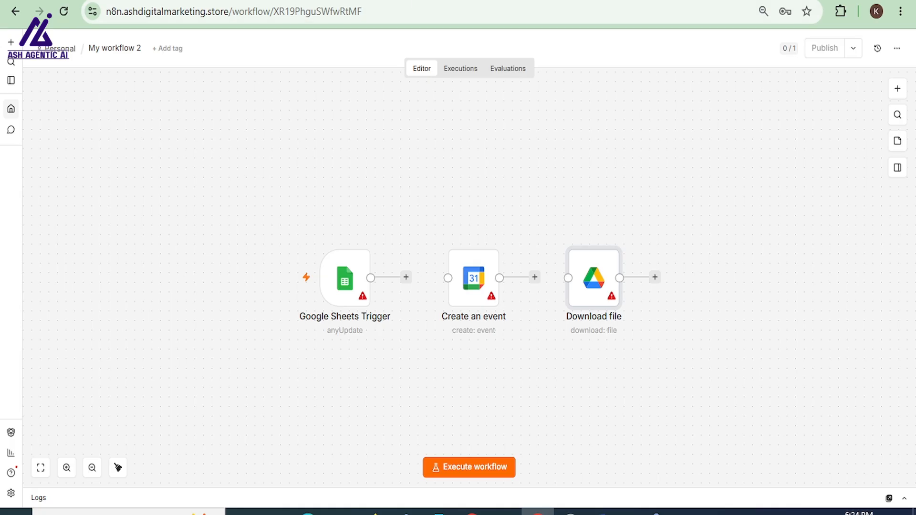
- Switch to the Google home page and create a blank Google Sheets spreadsheet from the Google apps
key(ctrl+Tab)
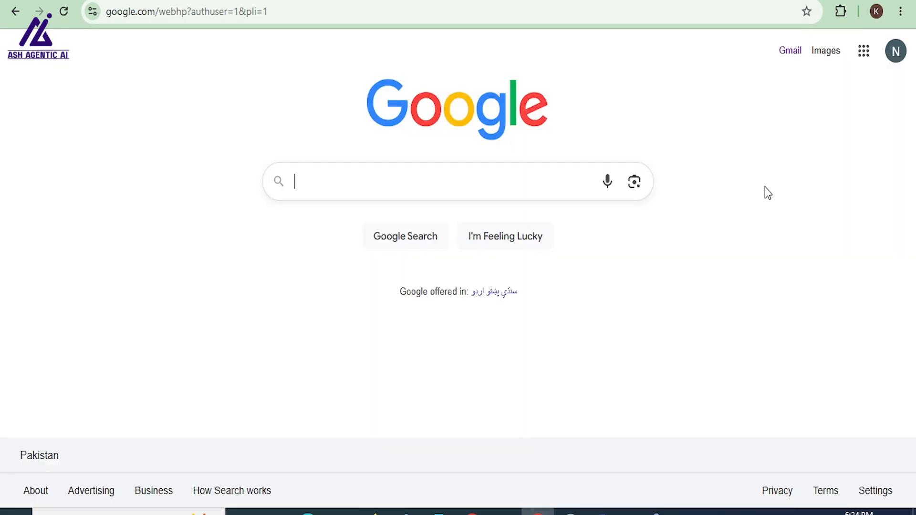
click(859, 61)
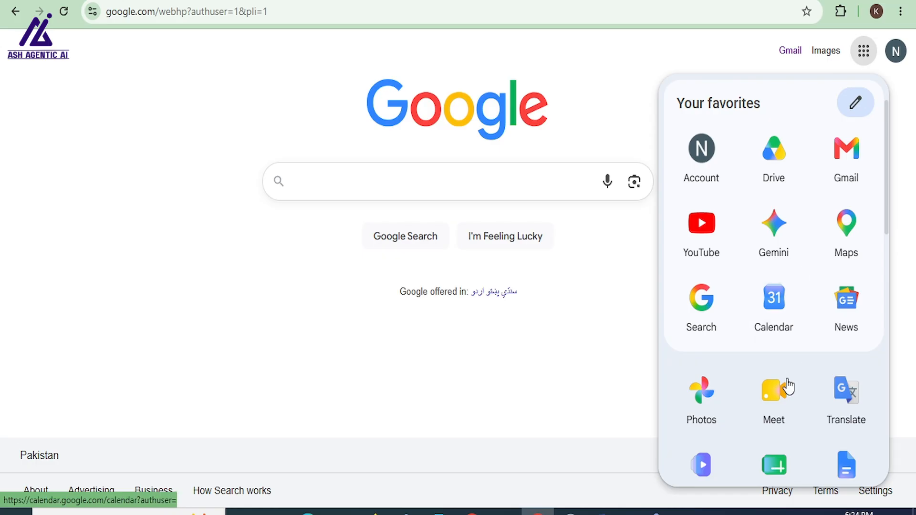
scroll(785, 382, down, 5)
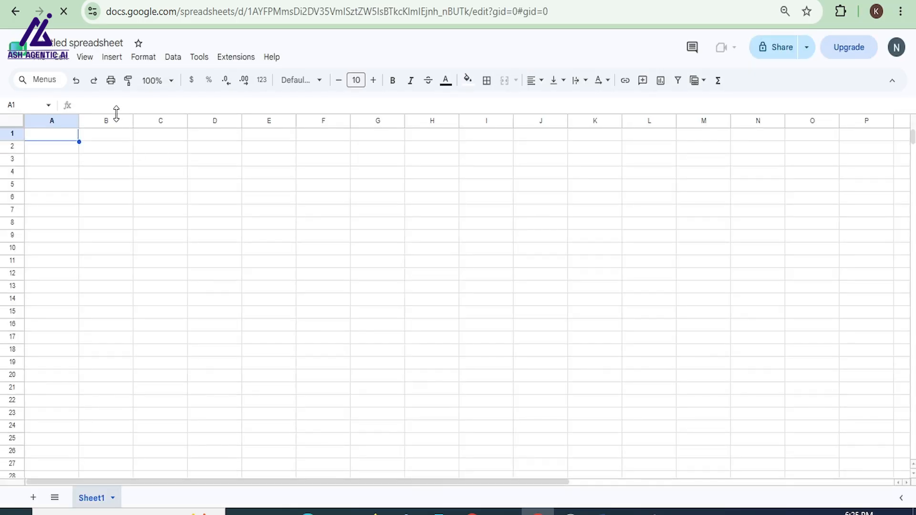
- Rename the blank spreadsheet as Document and dismiss the pre-built tables suggestions
click(129, 158)
click(120, 44)
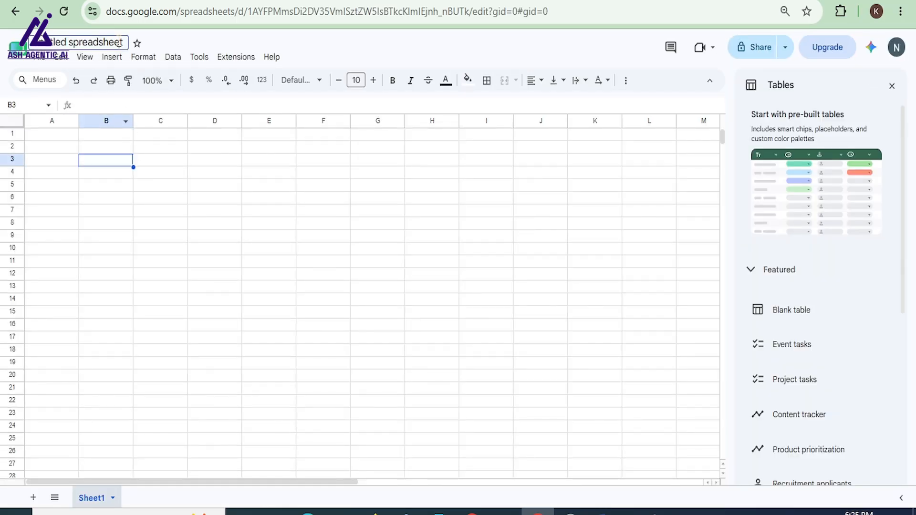
key(BackSpace)
key(BackSpace)
key(BackSpace)
key(BackSpace)
key(BackSpace)
key(BackSpace)
key(BackSpace)
key(BackSpace)
key(BackSpace)
key(BackSpace)
key(BackSpace)
key(BackSpace)
key(BackSpace)
key(BackSpace)
key(BackSpace)
key(BackSpace)
key(BackSpace)
key(BackSpace)
key(BackSpace)
key(BackSpace)
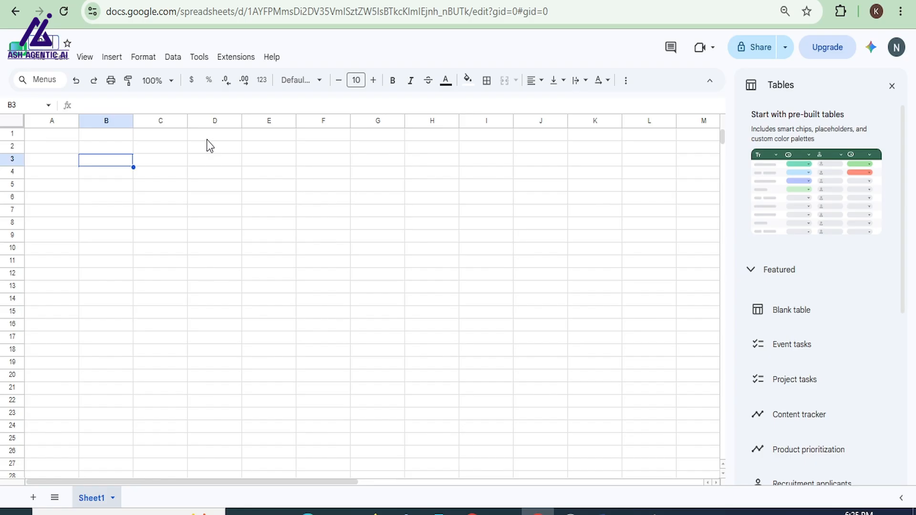
text(ocumetn)
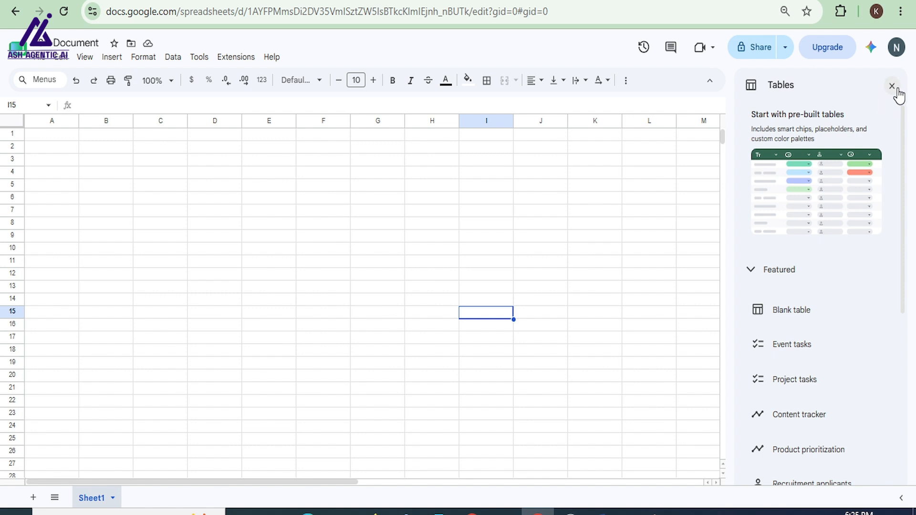
click(893, 88)
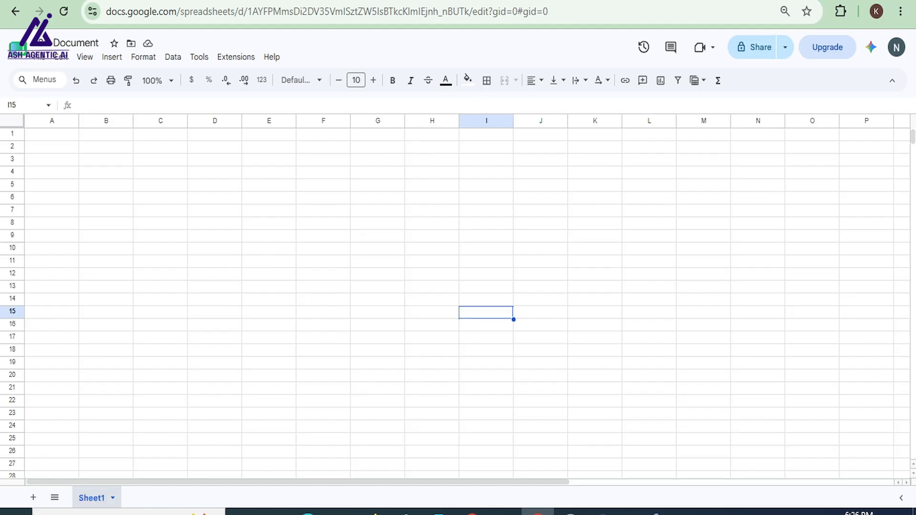
- Open the Google Cloud console at console.cloud.google.com in a new browser tab
key(ctrl+t)
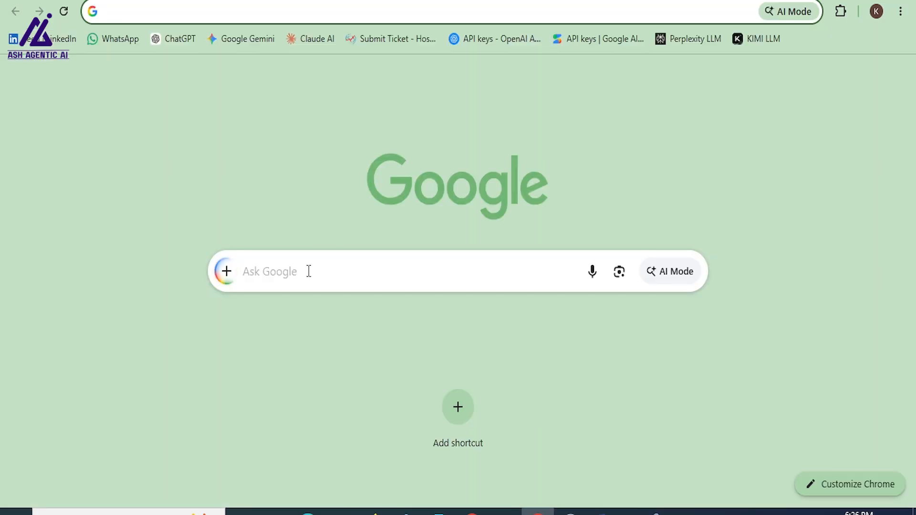
click(309, 271)
text(console.cloud.google.com)
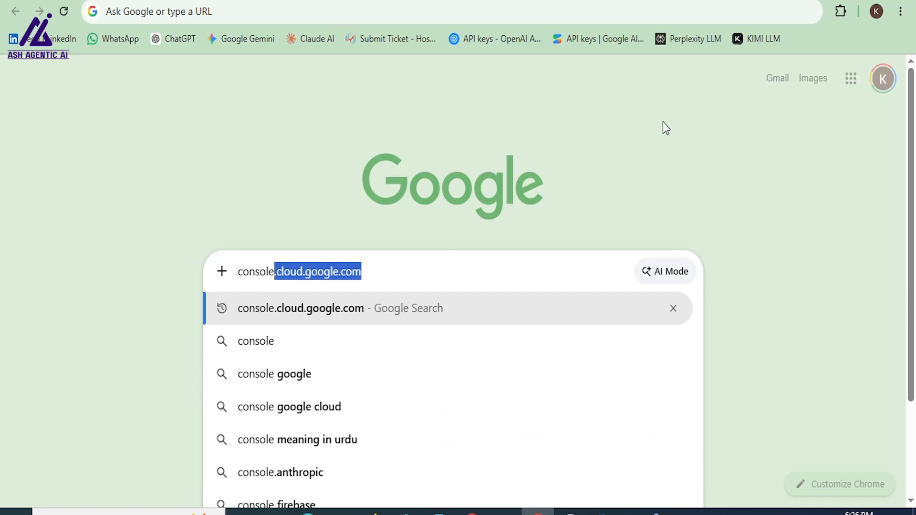
key(Return)
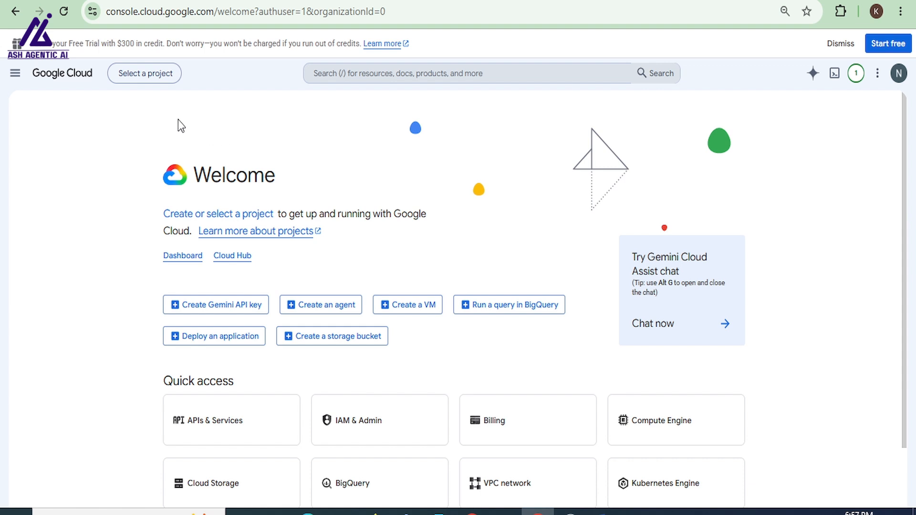
- Create a new project named Testing n8n with no parent organization, select it and go to its welcome page
click(152, 76)
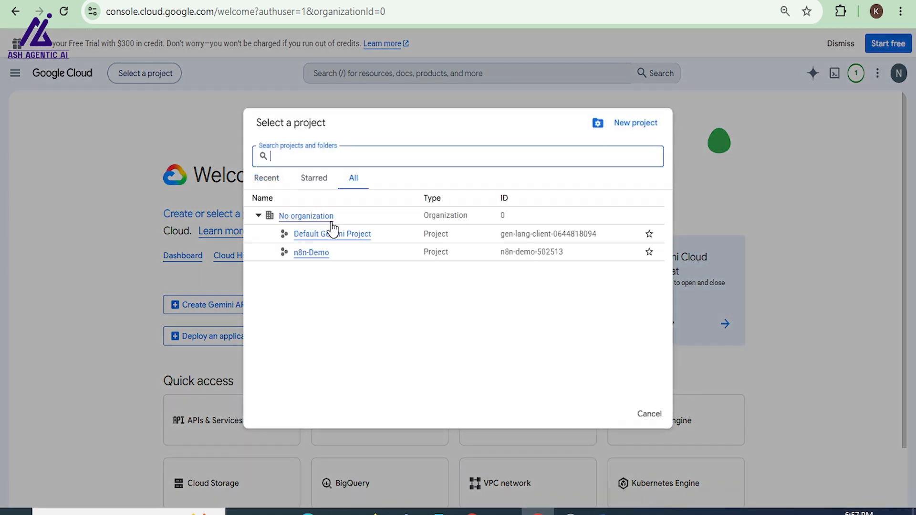
click(636, 123)
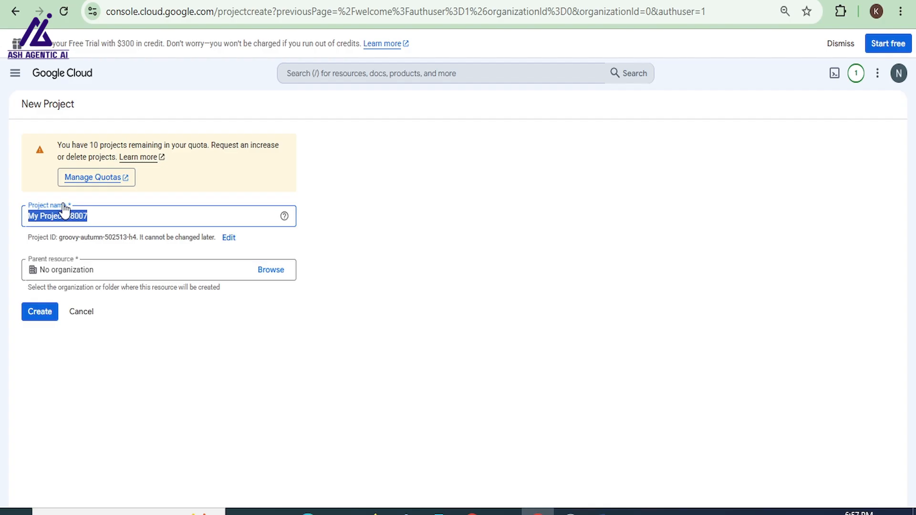
text(Testing)
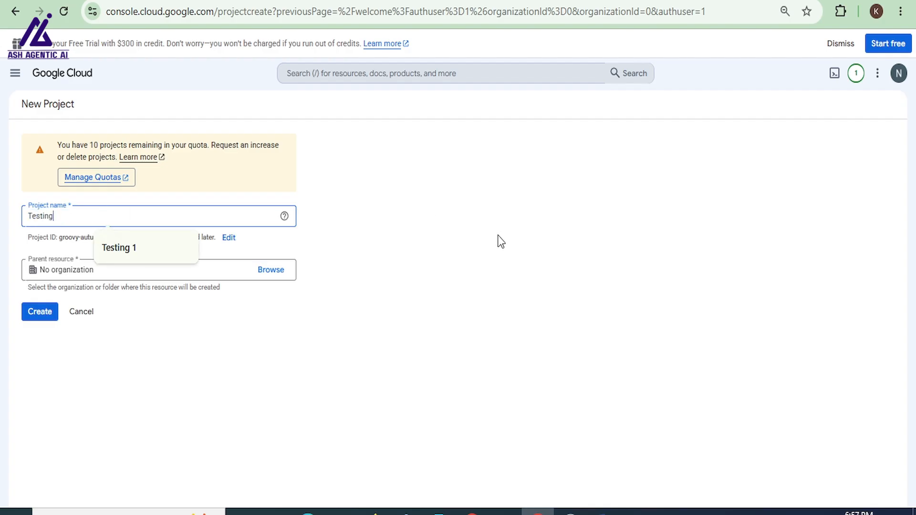
text( 2)
key(BackSpace)
text(n)
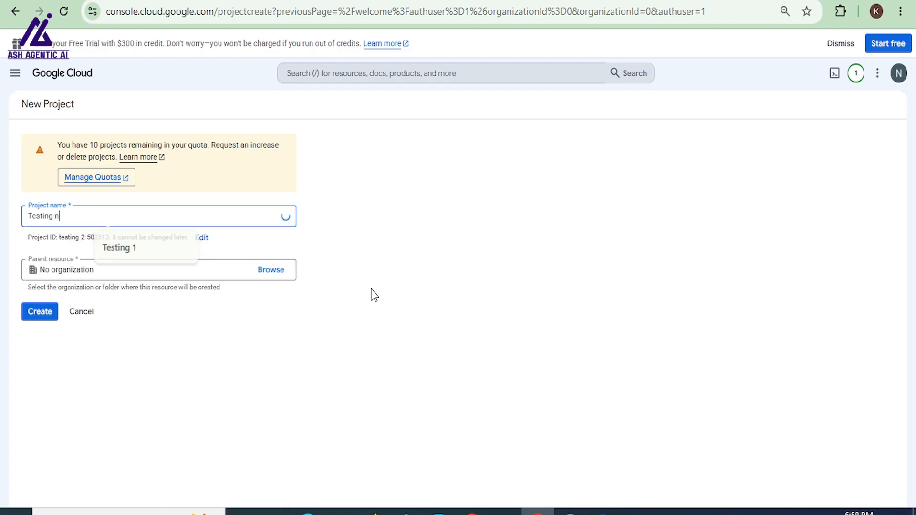
text(i8n)
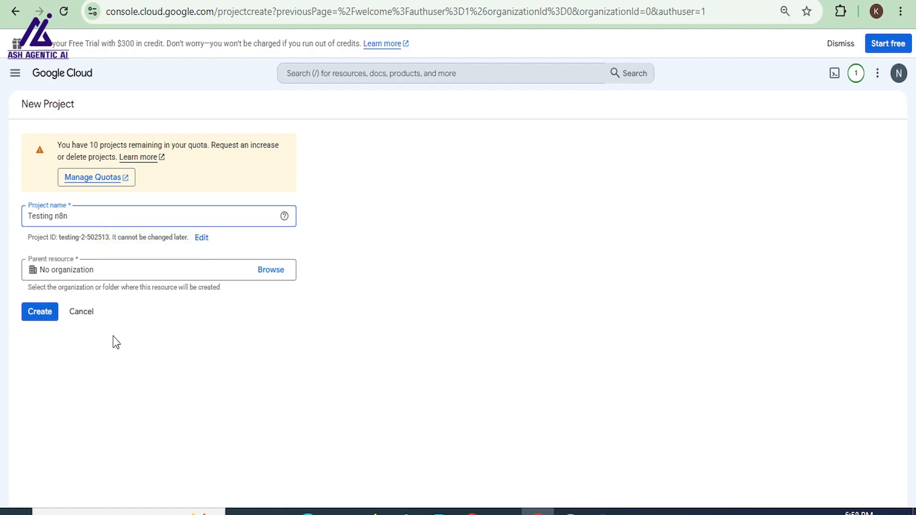
click(40, 316)
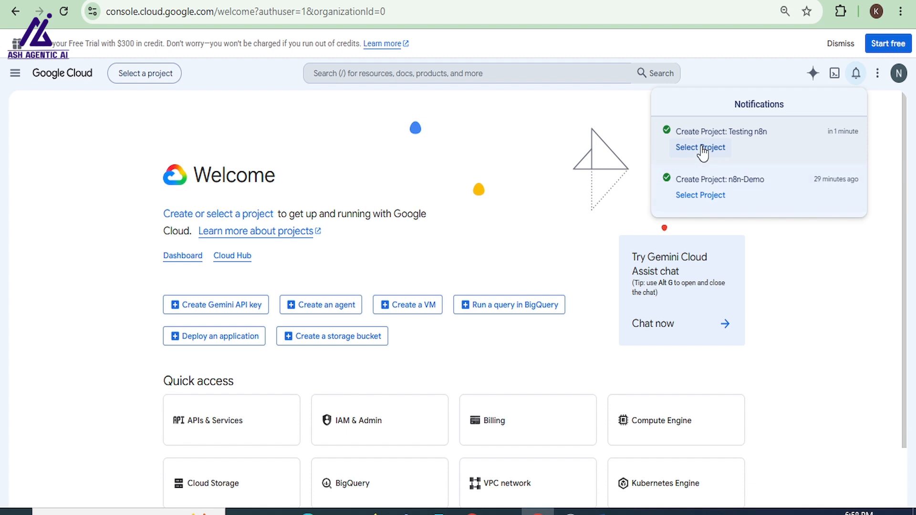
click(701, 147)
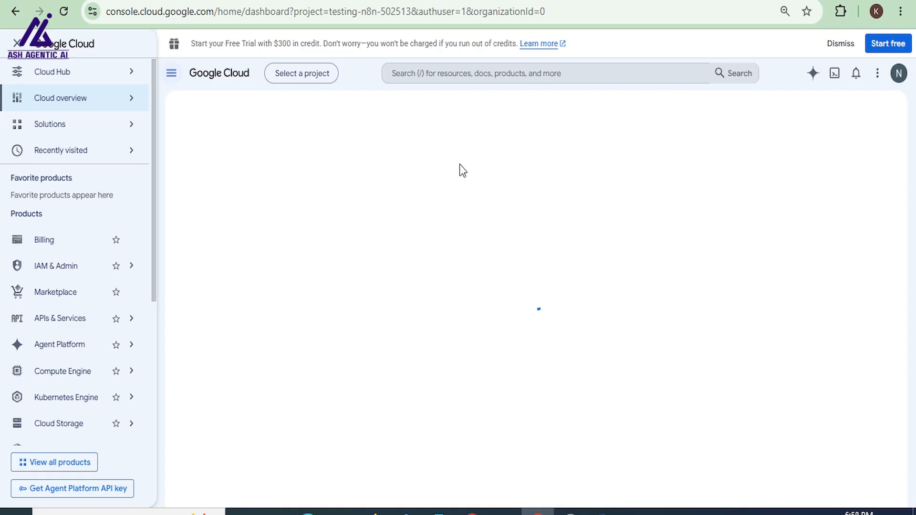
click(217, 78)
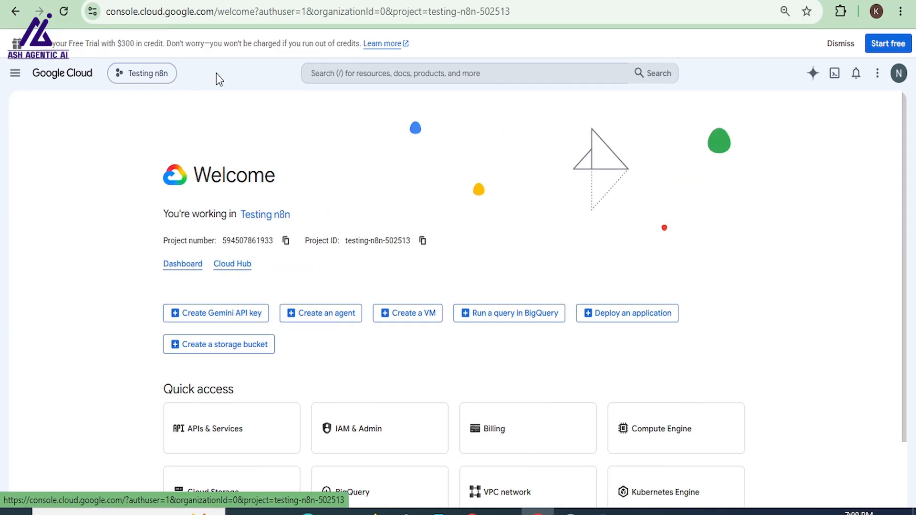
- Search the console for "Google sheet" and enable the Google Sheets API for the Testing n8n project
click(458, 75)
text(Google cloud setup)
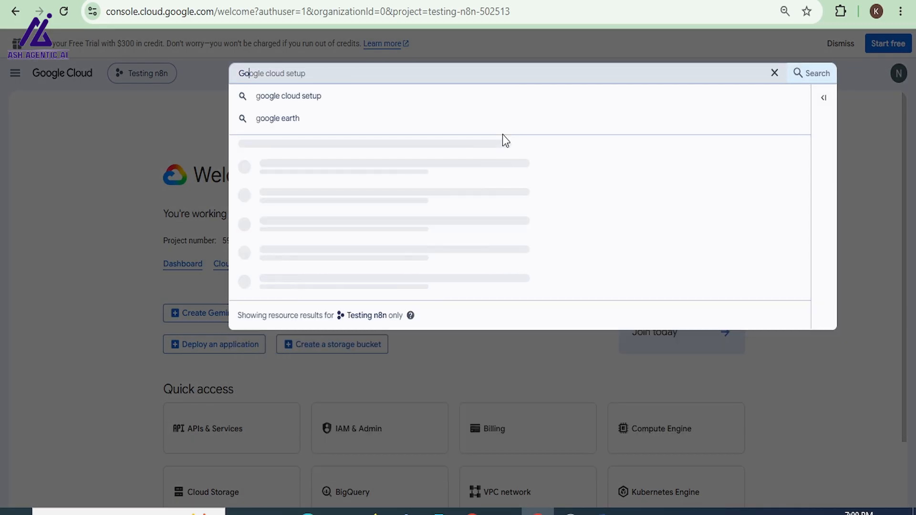
text(gle sheet)
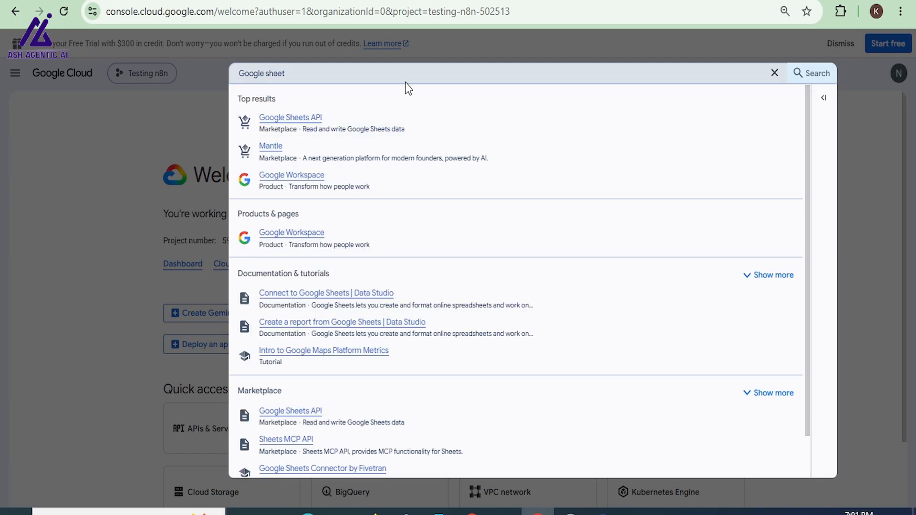
key(Return)
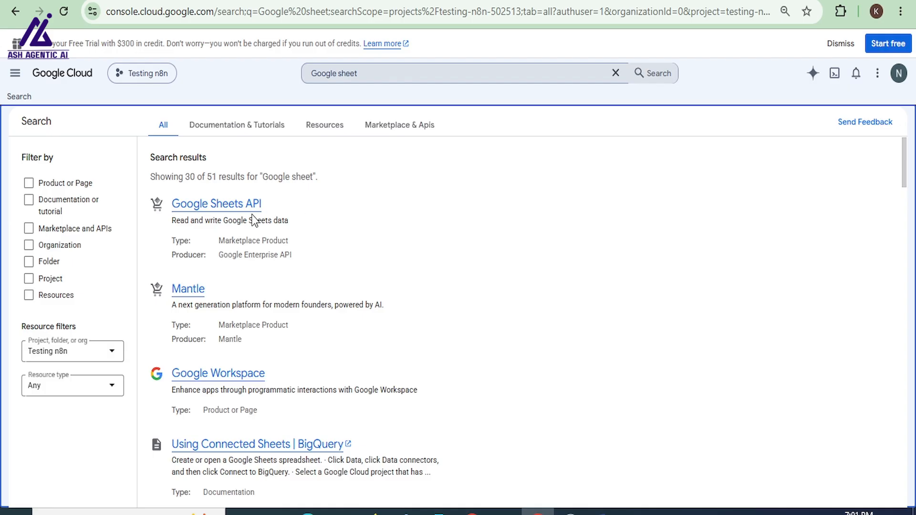
click(227, 208)
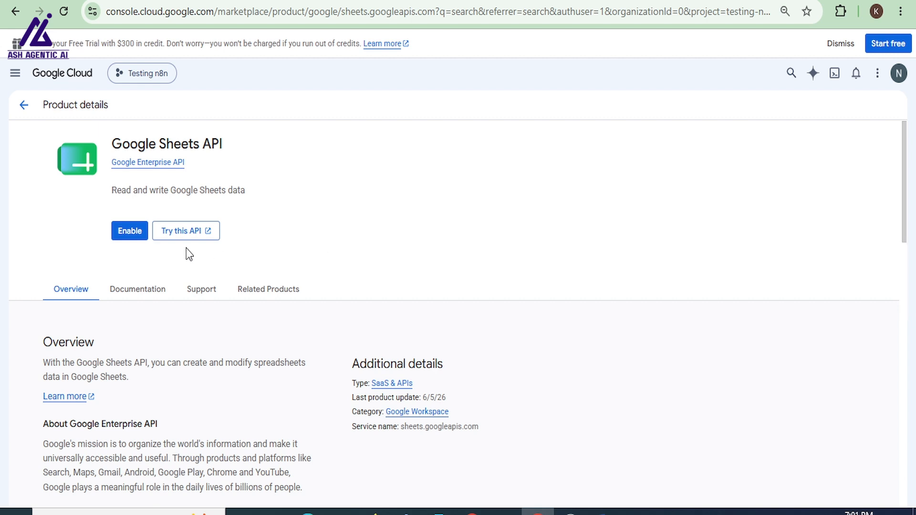
click(128, 233)
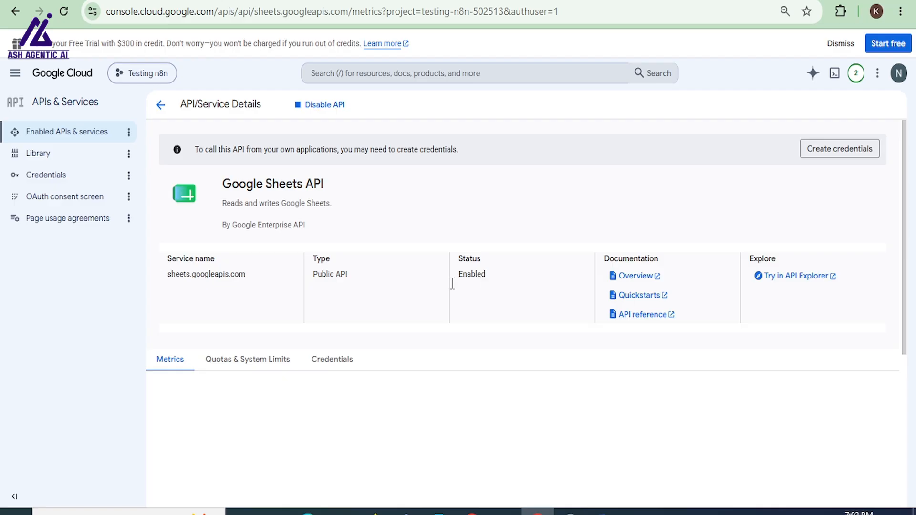
- Search the console for "google calendar" and enable the Google Calendar API for the project
click(418, 73)
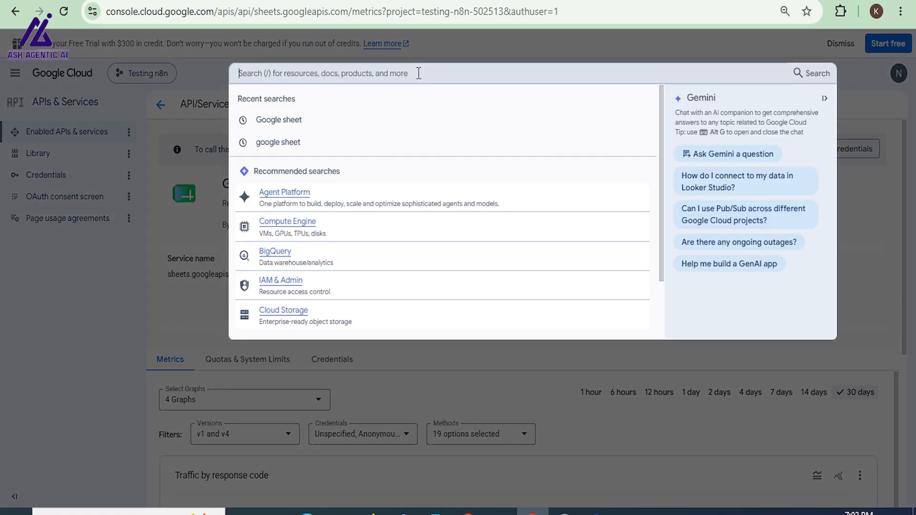
text(google calenda)
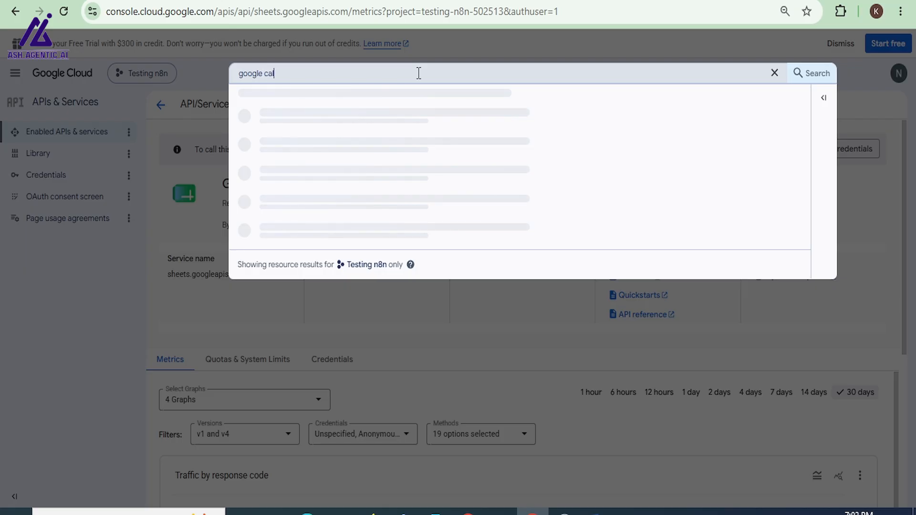
text(r)
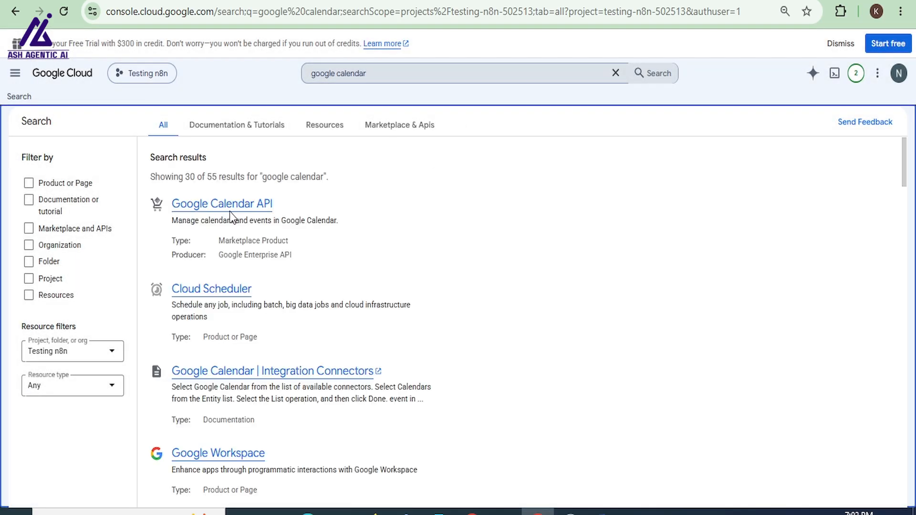
click(230, 204)
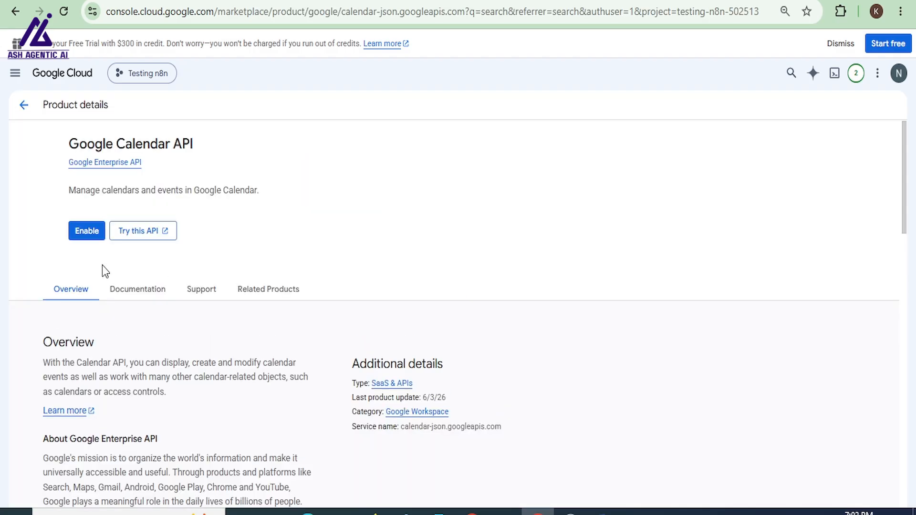
click(84, 232)
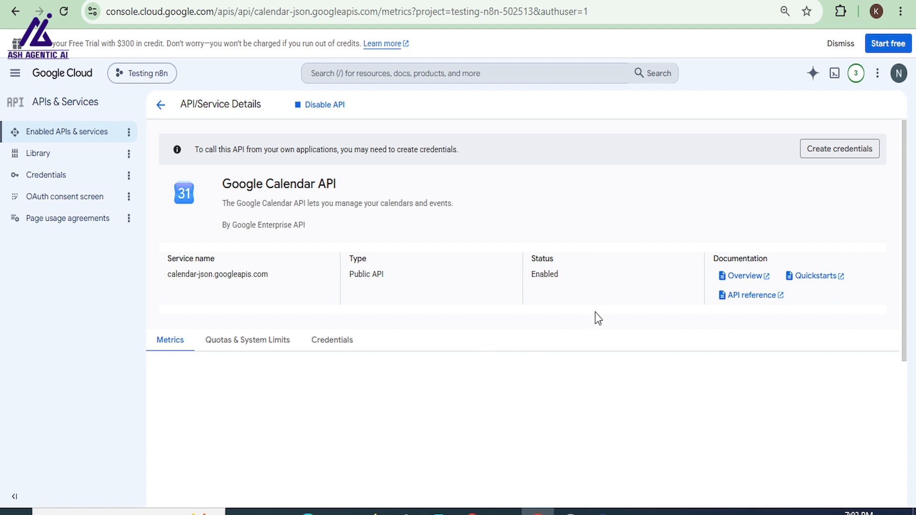
- Search the console for "google drive" and enable the Google Drive API for the project
click(433, 72)
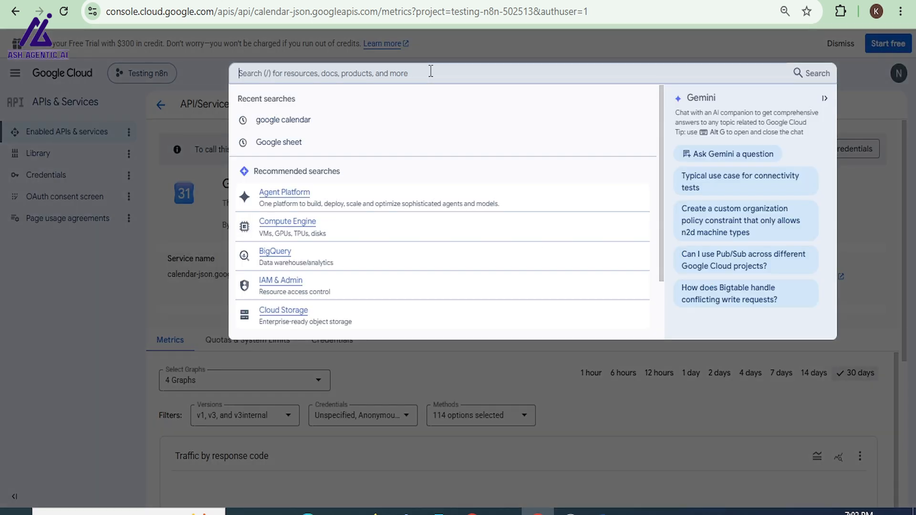
text(google dr)
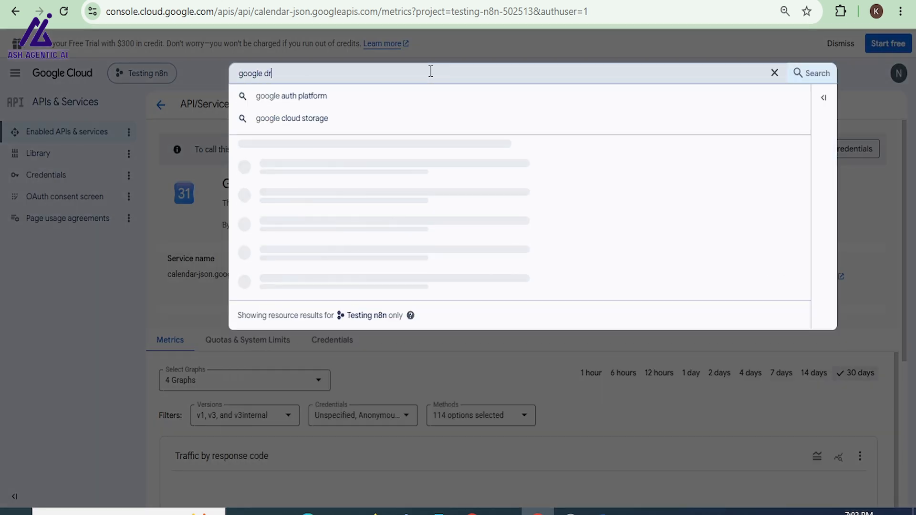
text(ive)
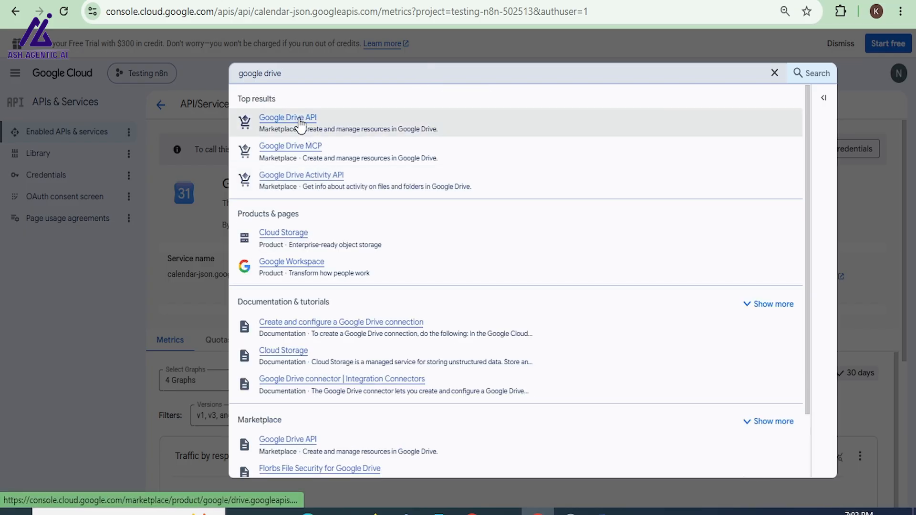
click(300, 123)
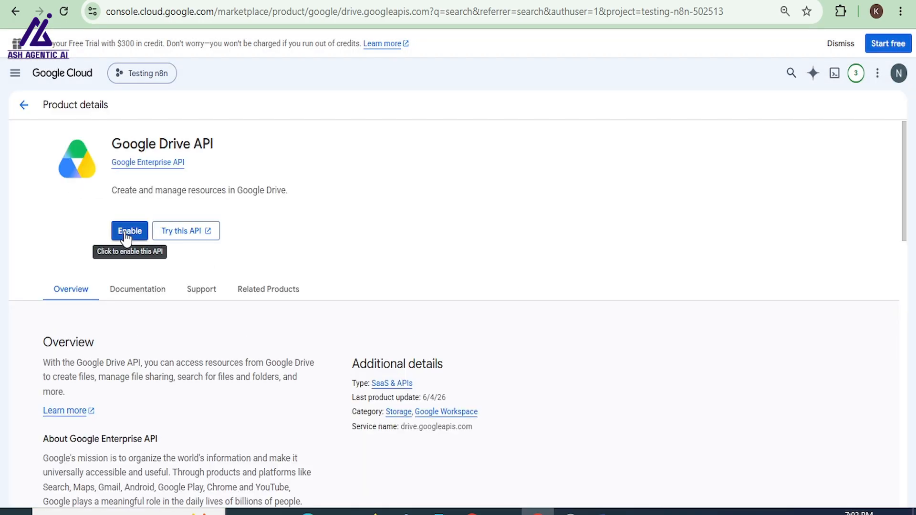
click(128, 232)
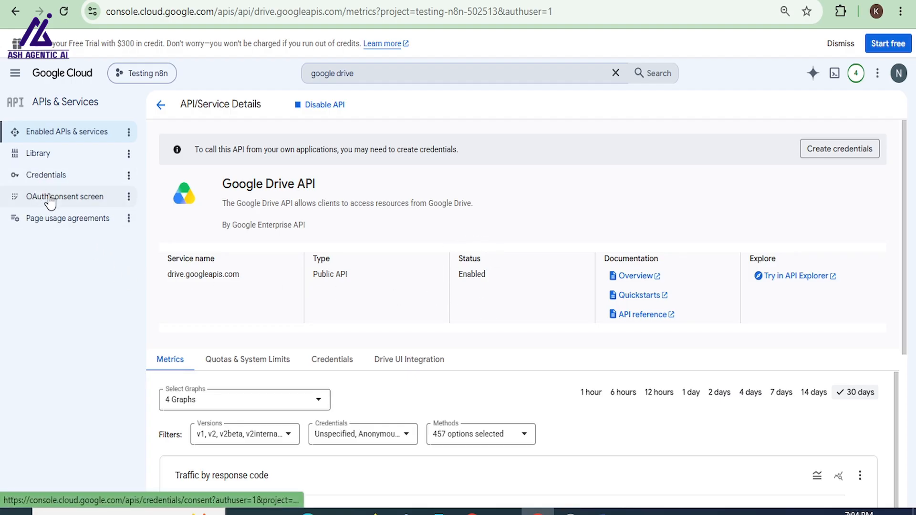
- Start the OAuth consent configuration and complete its app information with the name Testing n8n and the account's email as user support email
click(67, 200)
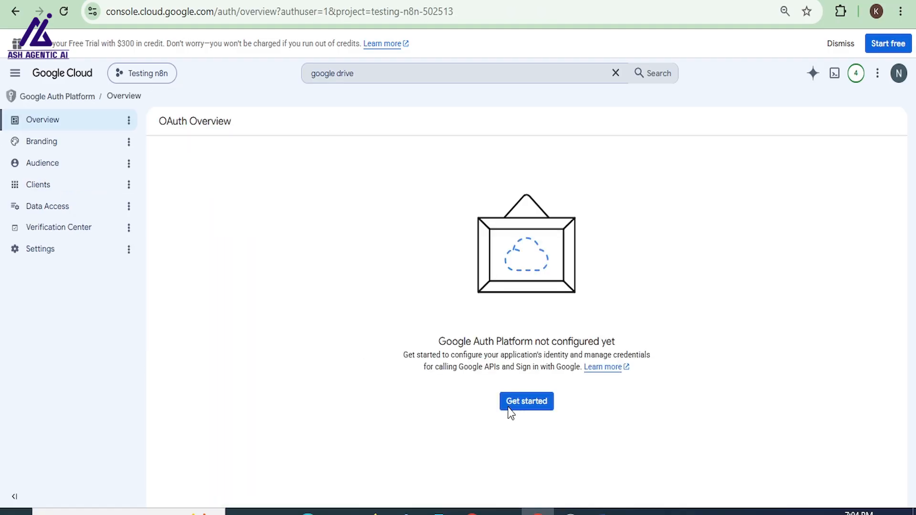
click(509, 409)
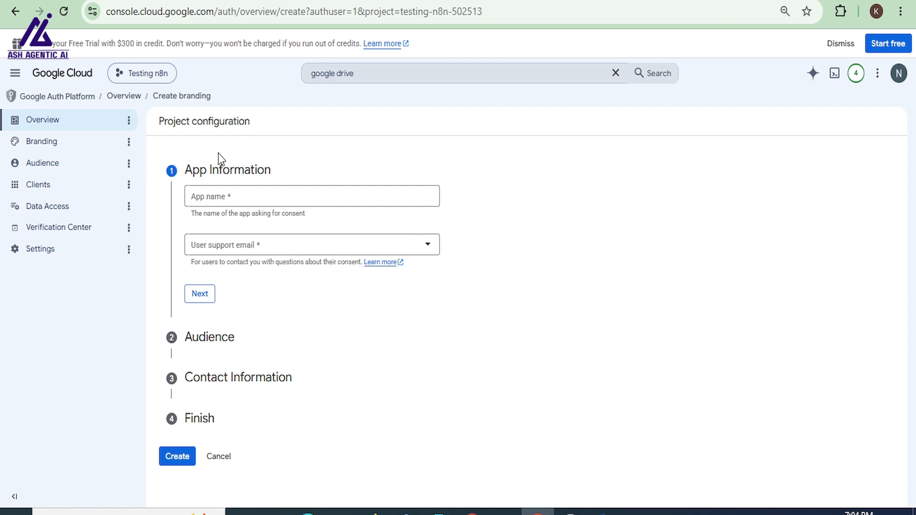
click(244, 198)
text(Testing n8n)
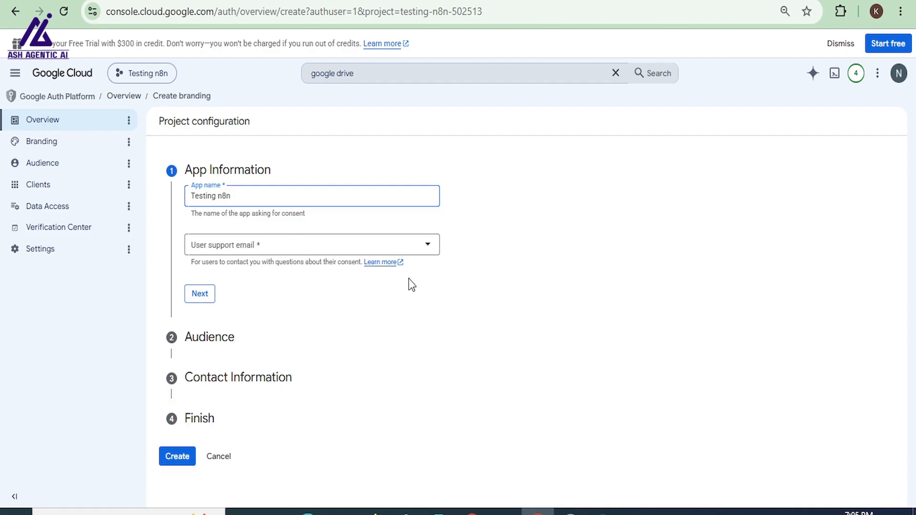
click(428, 253)
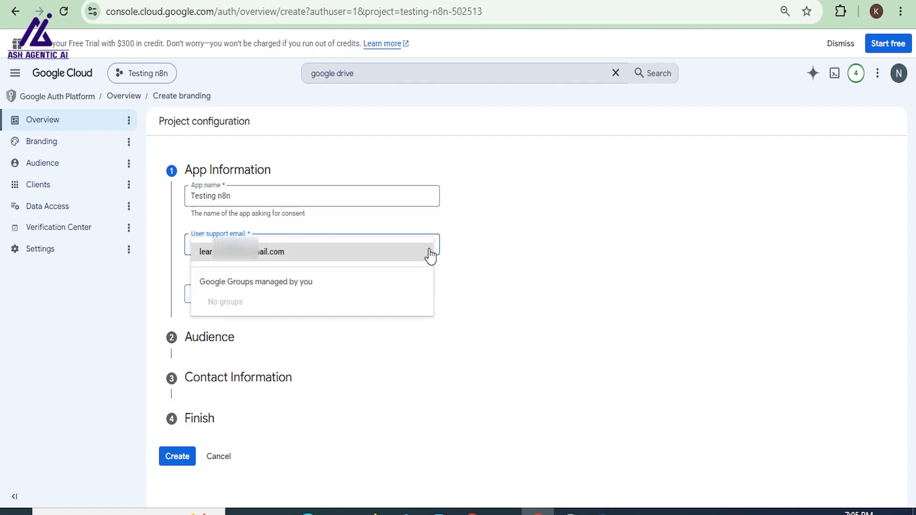
click(303, 260)
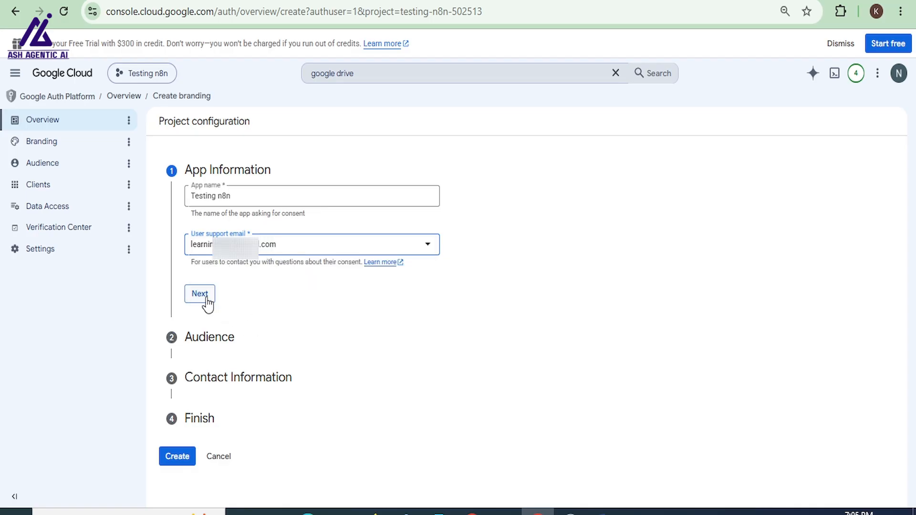
click(202, 297)
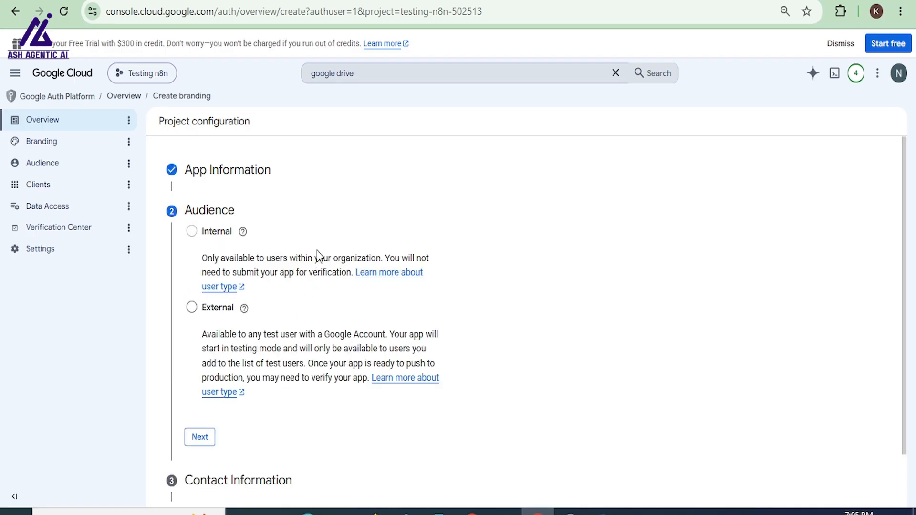
- Set the app's audience to External and proceed to the contact information
click(192, 308)
scroll(329, 367, down, 1)
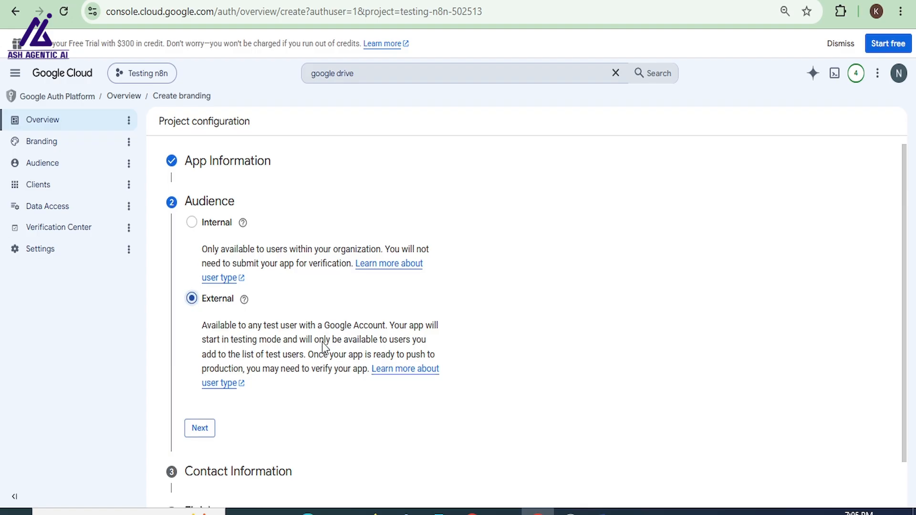
click(201, 376)
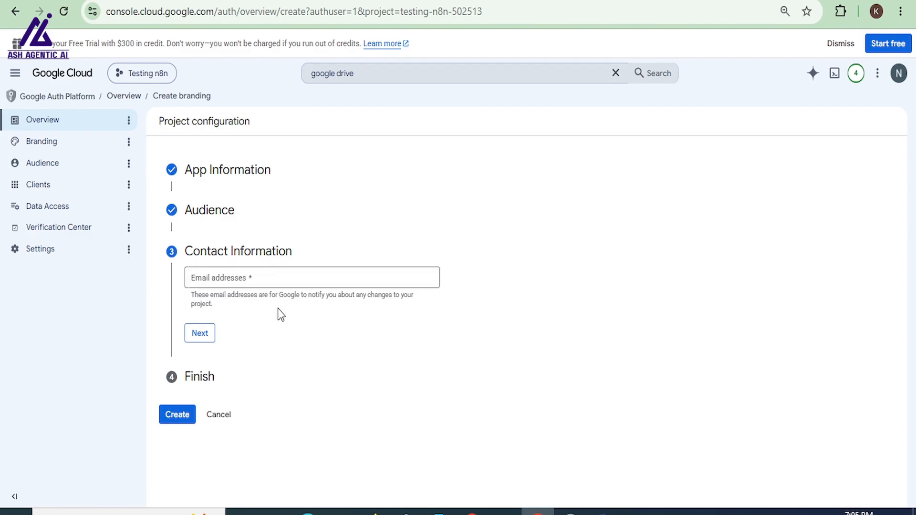
- Enter the contact email address for project notifications and agree to the Google API Services User Data Policy
click(233, 282)
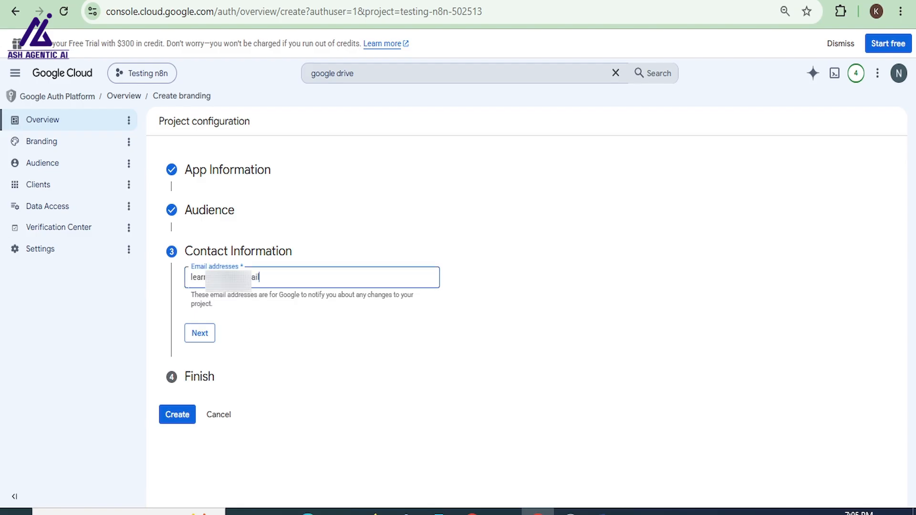
text(.com)
click(194, 338)
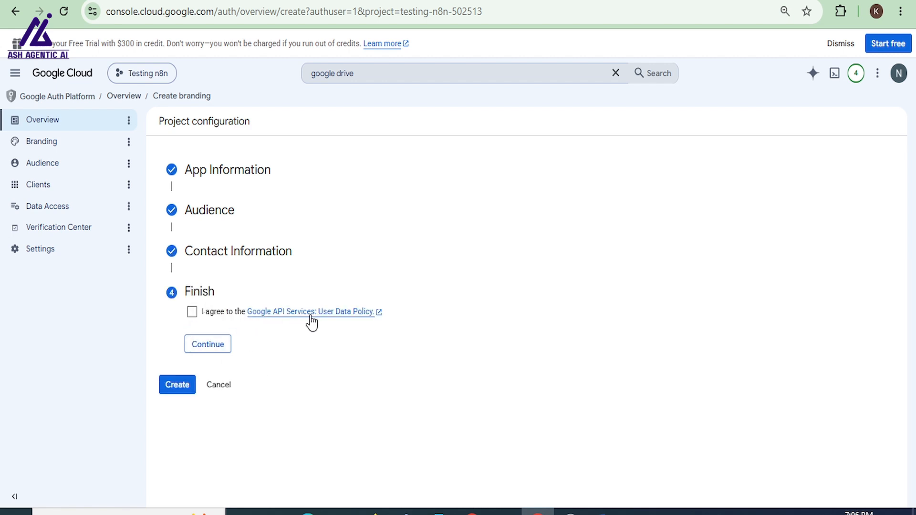
click(192, 313)
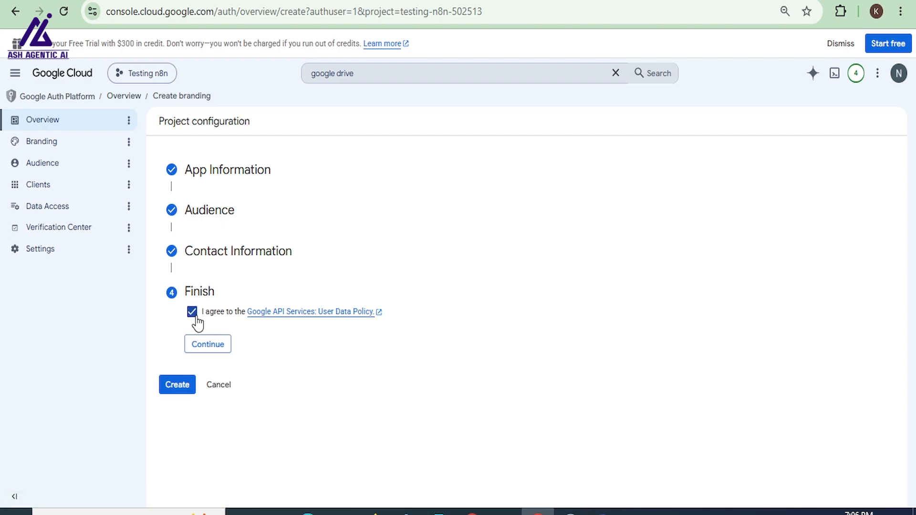
click(218, 347)
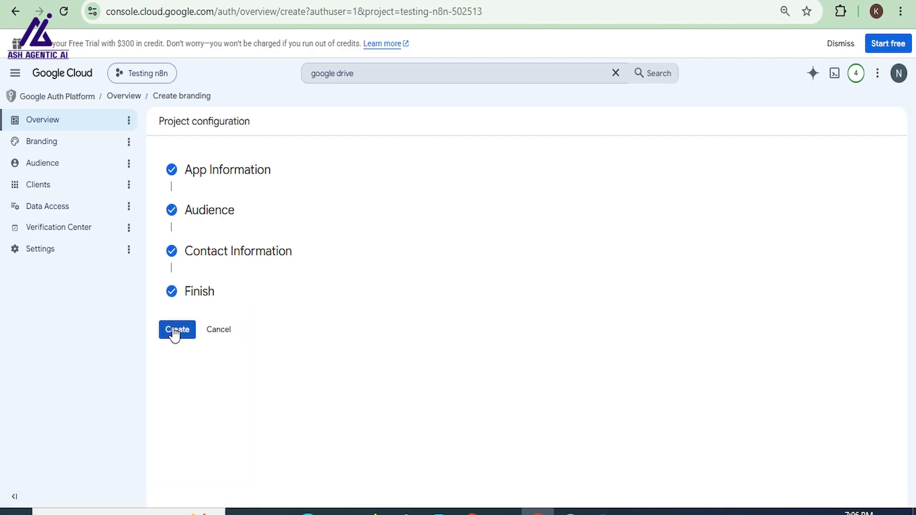
- Create the OAuth configuration and start a new OAuth client with Web application as its application type
click(174, 333)
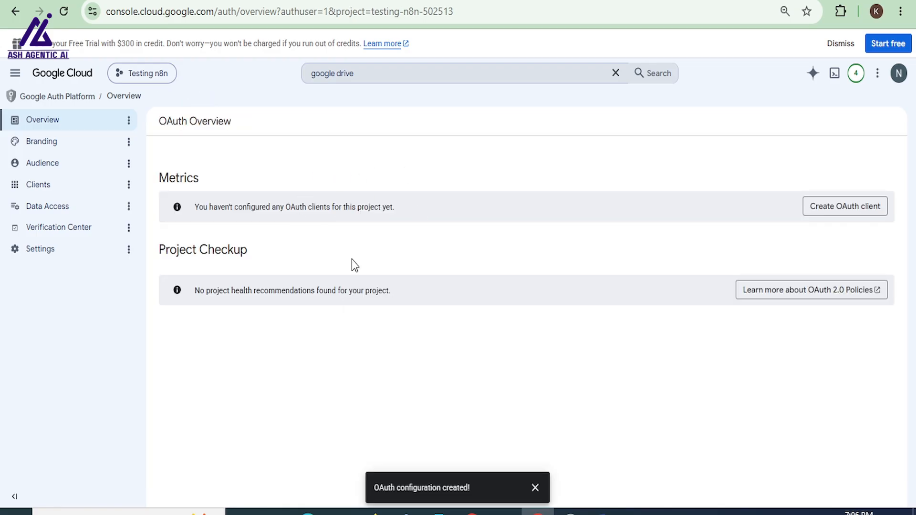
click(852, 209)
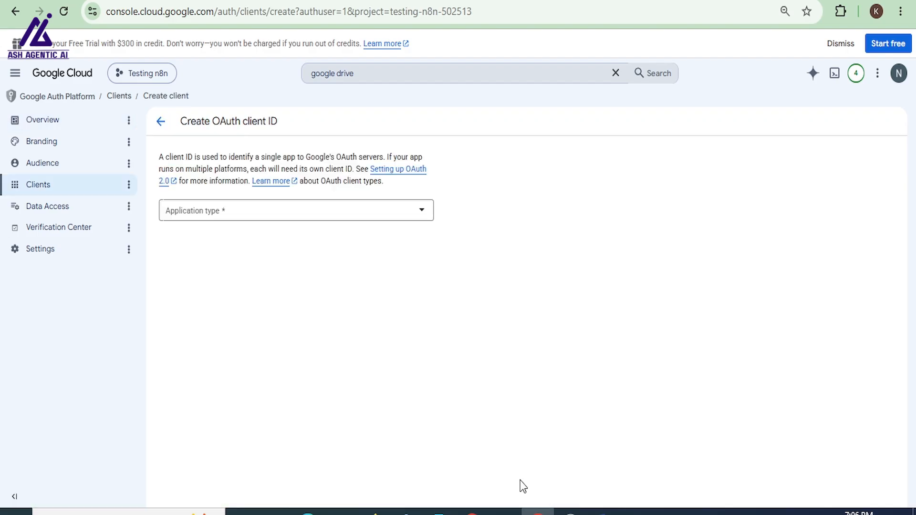
click(424, 221)
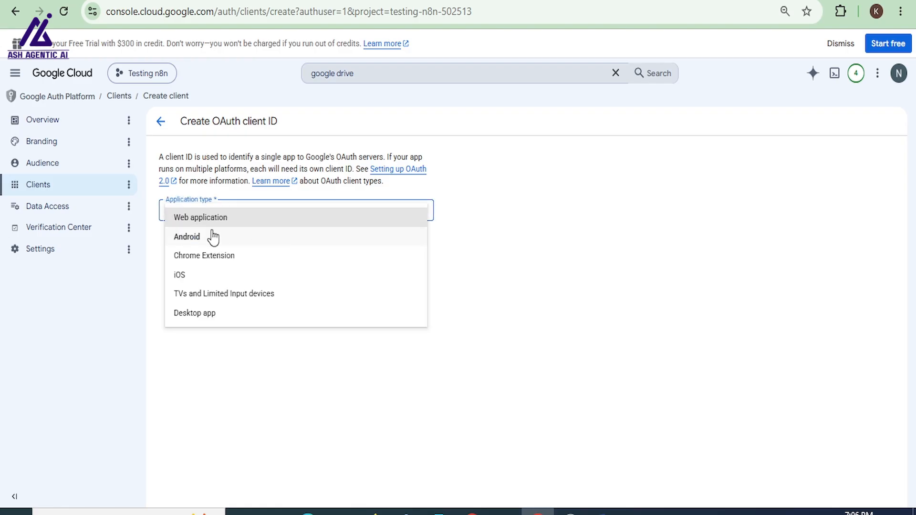
click(213, 220)
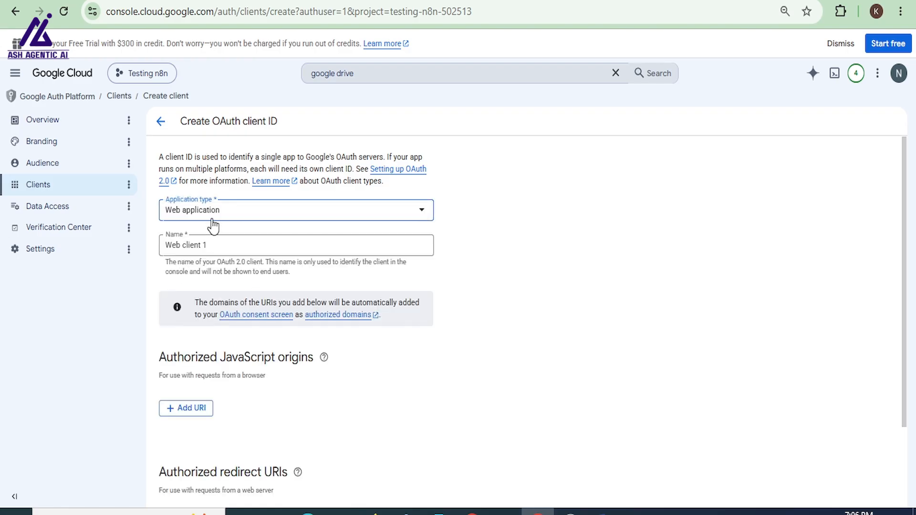
- Name the OAuth client Testing n8n
click(195, 254)
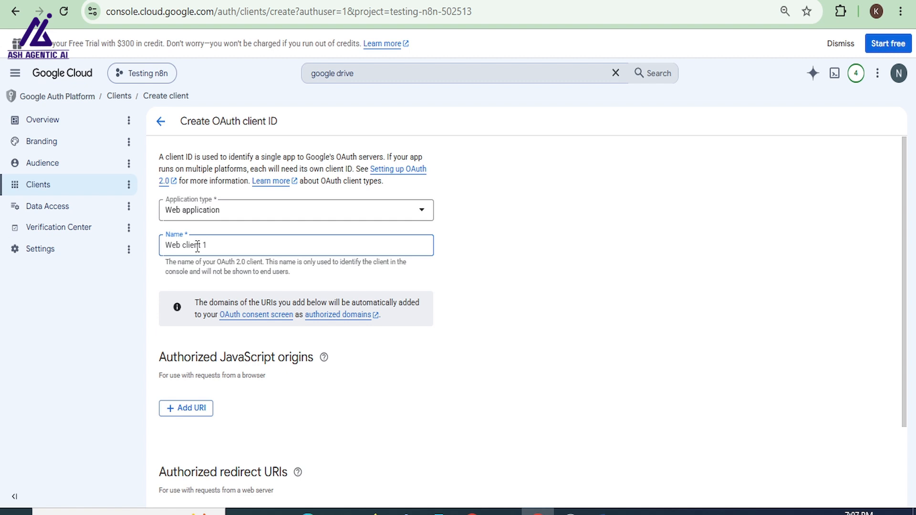
key(BackSpace)
key(BackSpace)
key(BackSpace)
key(BackSpace)
key(BackSpace)
key(BackSpace)
key(BackSpace)
key(BackSpace)
text(Testing n8)
scroll(394, 358, down, 2)
scroll(409, 334, down, 1)
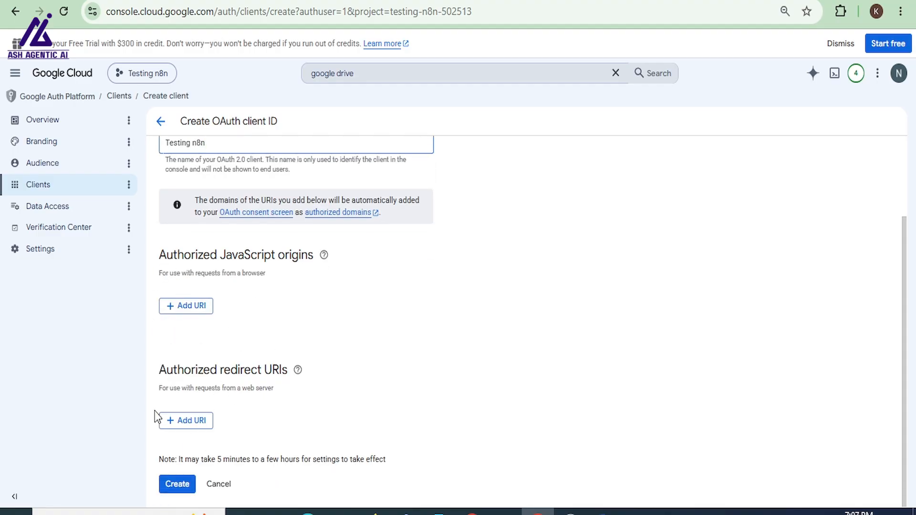
click(197, 426)
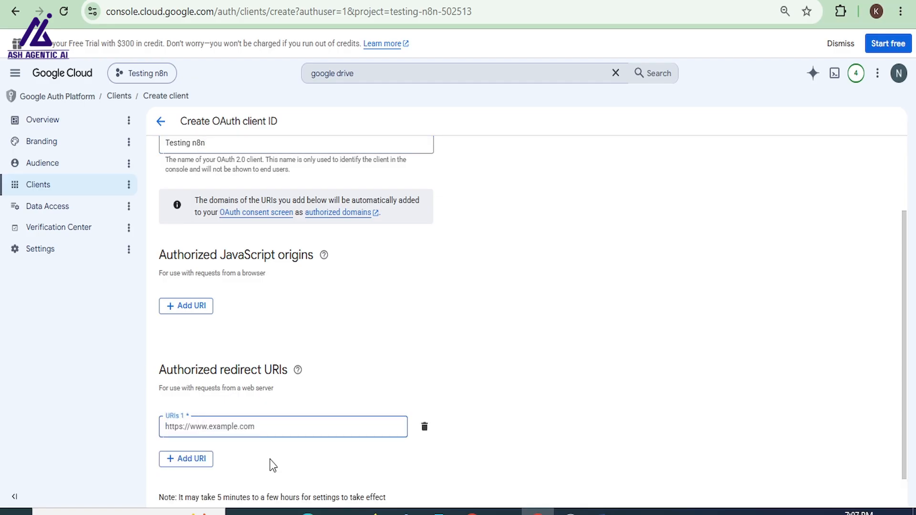
scroll(319, 466, down, 1)
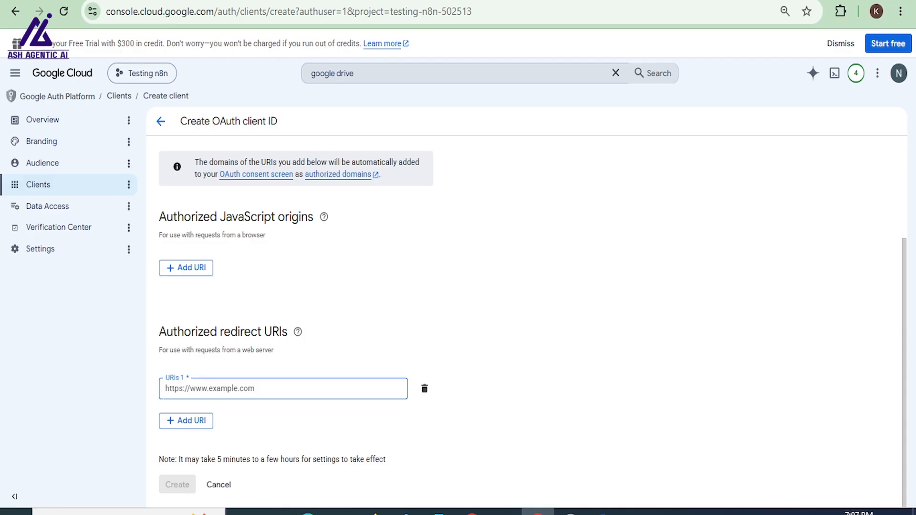
key(ctrl+shift+Tab)
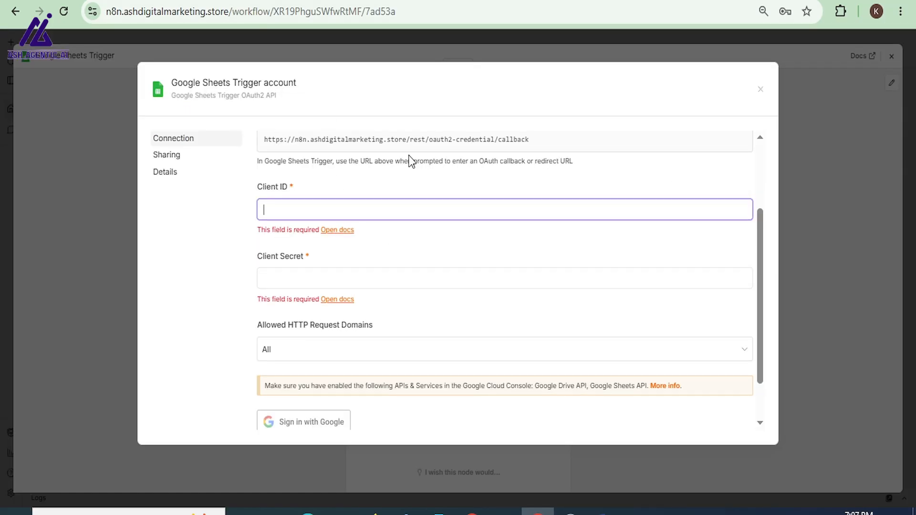
scroll(409, 161, up, 1)
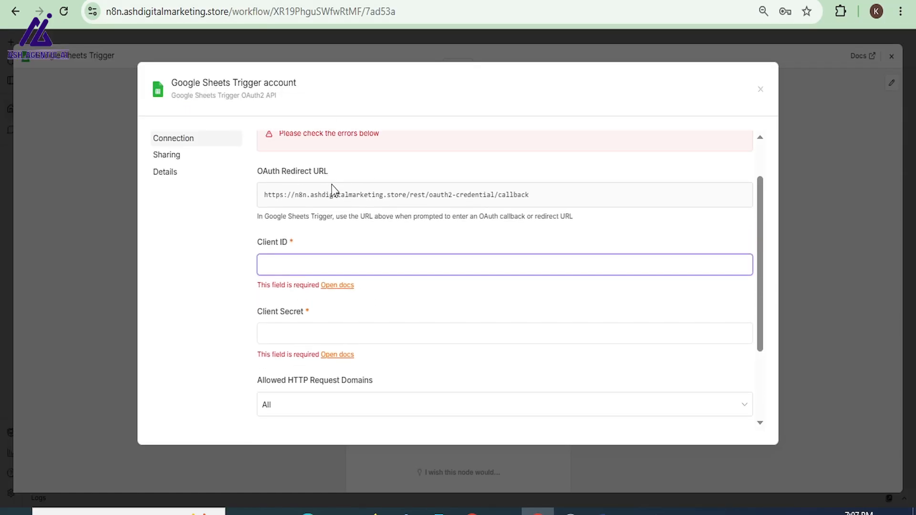
click(707, 202)
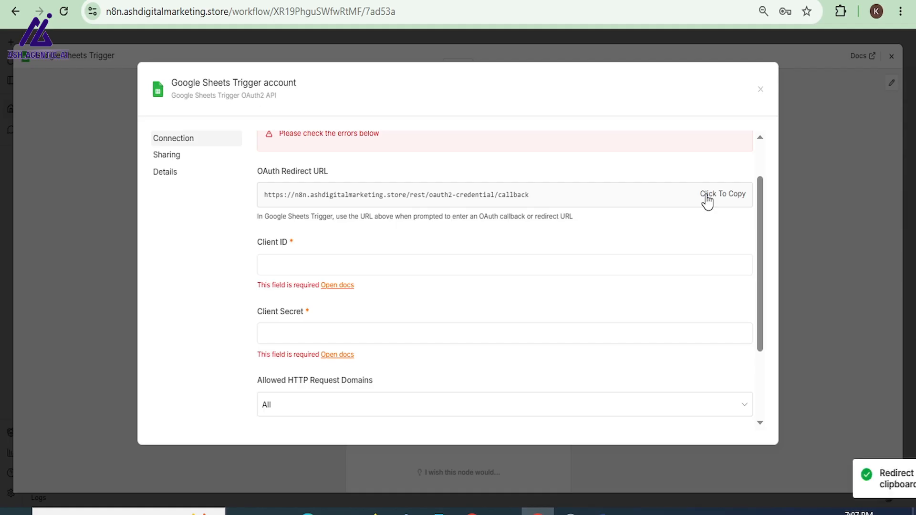
key(ctrl+Tab)
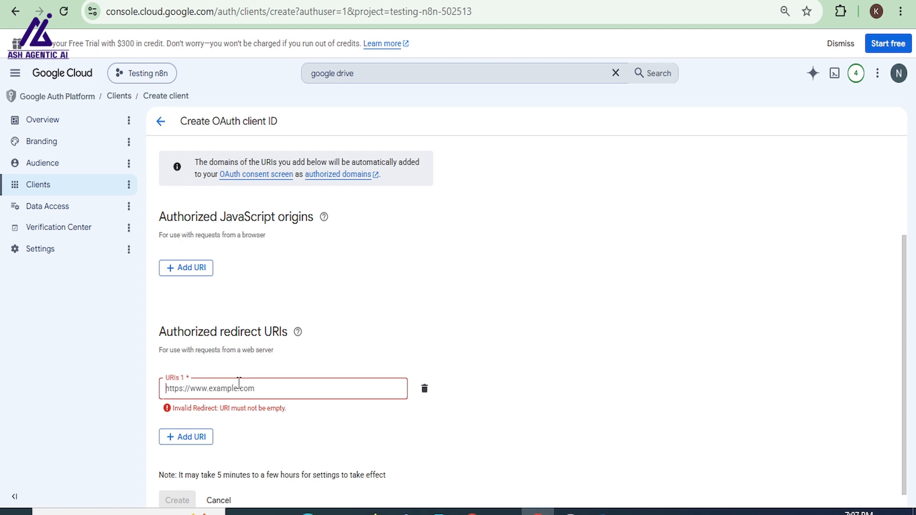
text(https://n8n.ashdigitalmarketing.store/rest/oauth2-credential/callback)
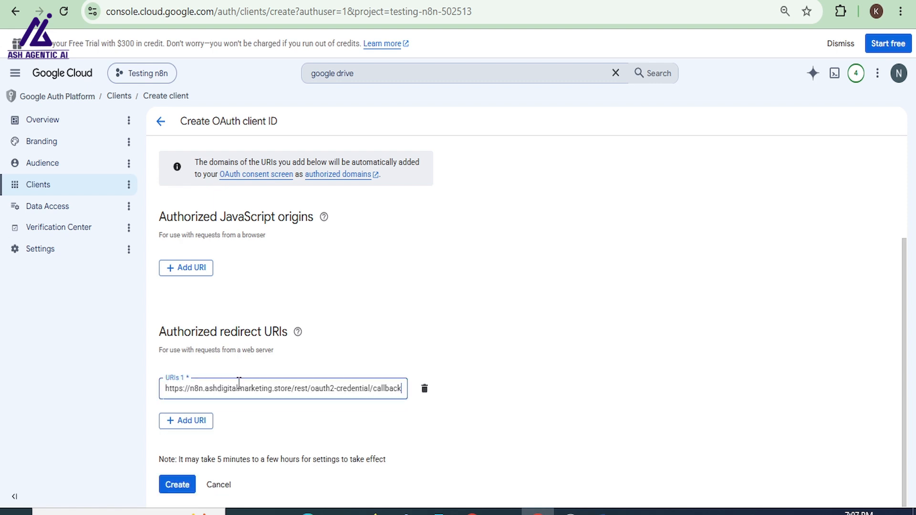
- Create the OAuth client, dismiss its confirmation dialog and open the details of the Testing n8n client
click(177, 485)
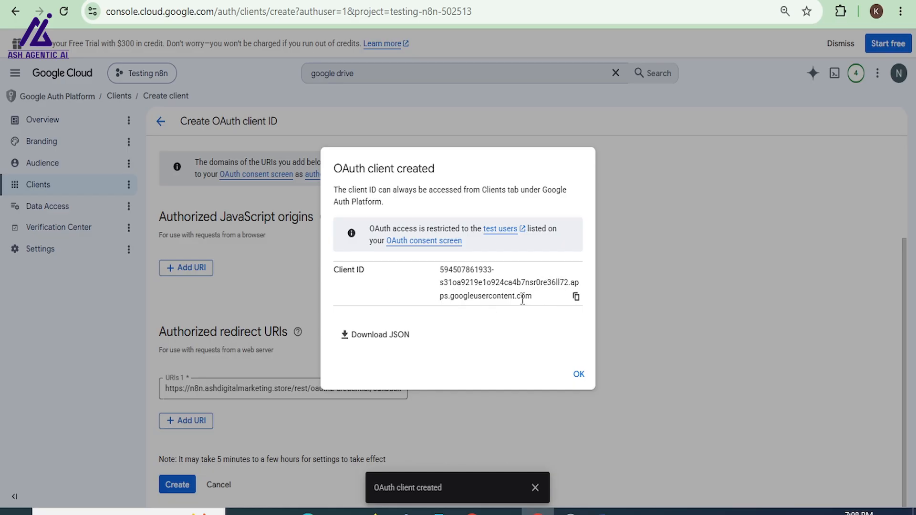
click(579, 376)
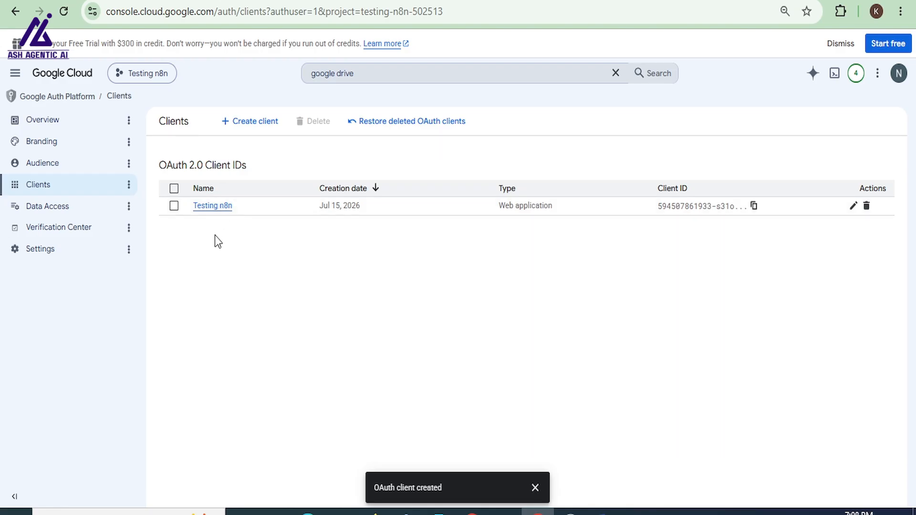
click(213, 206)
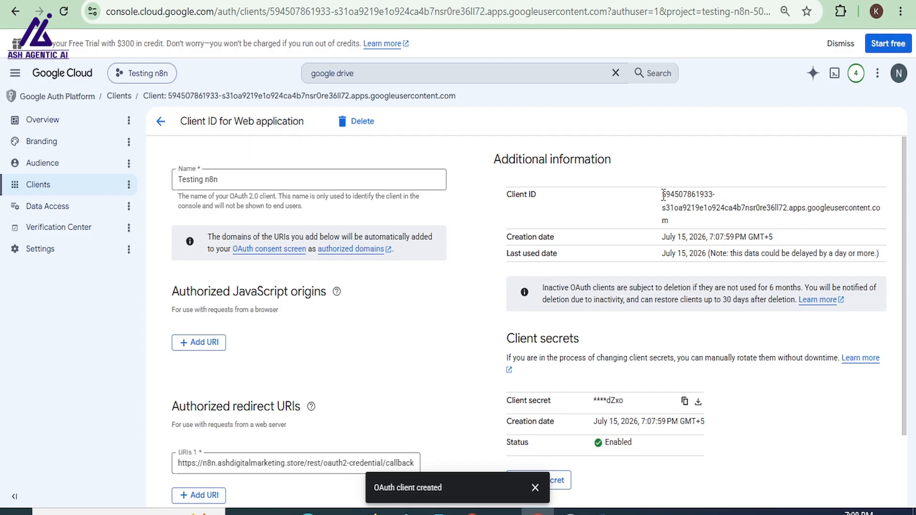
- Copy the client ID into an empty Notepad document and leave a blank line below it
drag(682, 202, 723, 226)
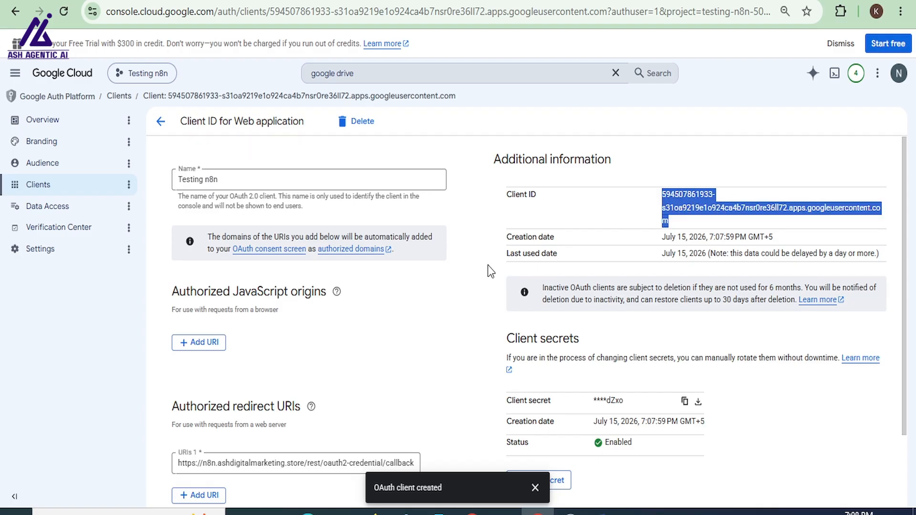
click(537, 513)
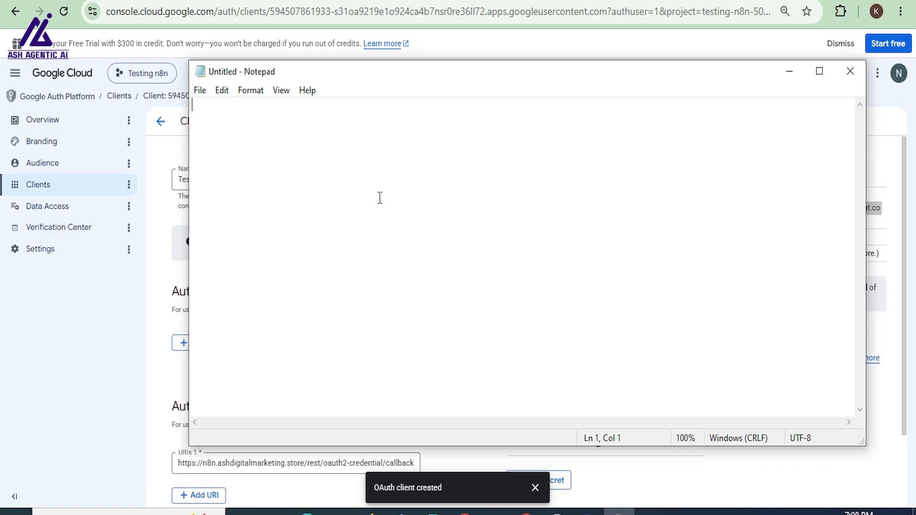
key(ctrl+v)
key(Return)
key(Return)
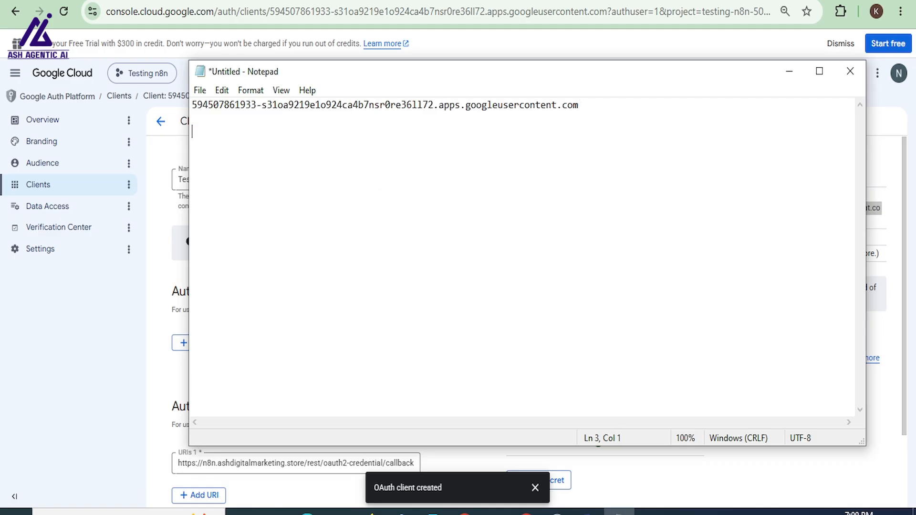
- Copy the client secret from the client's details, paste it below the client ID in Notepad and minimize Notepad
key(alt+Tab)
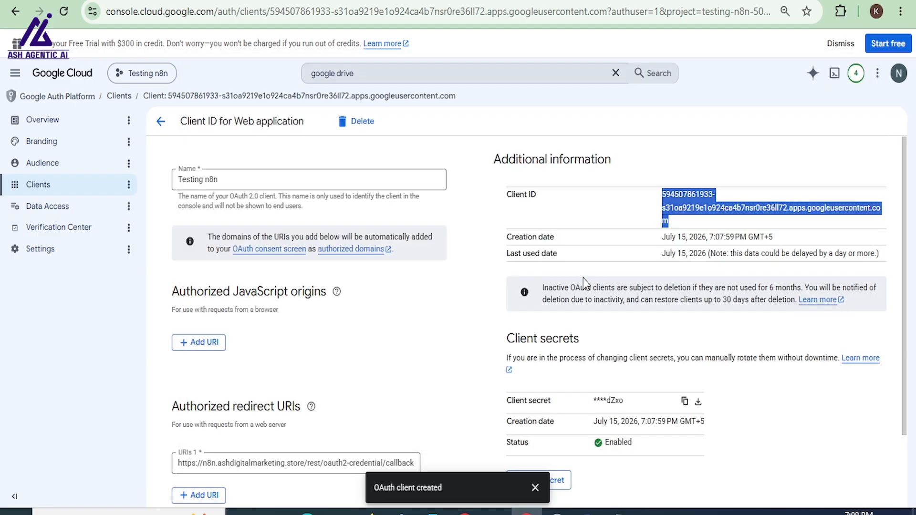
scroll(582, 279, down, 2)
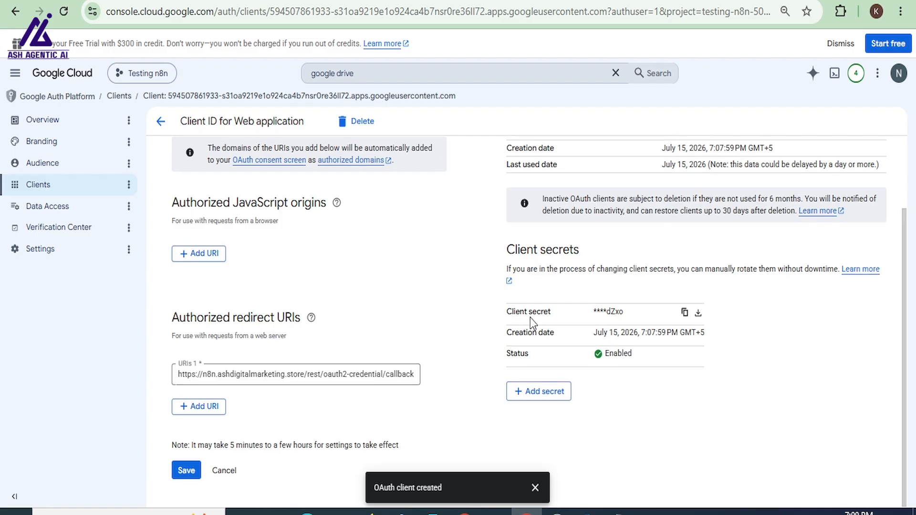
click(684, 312)
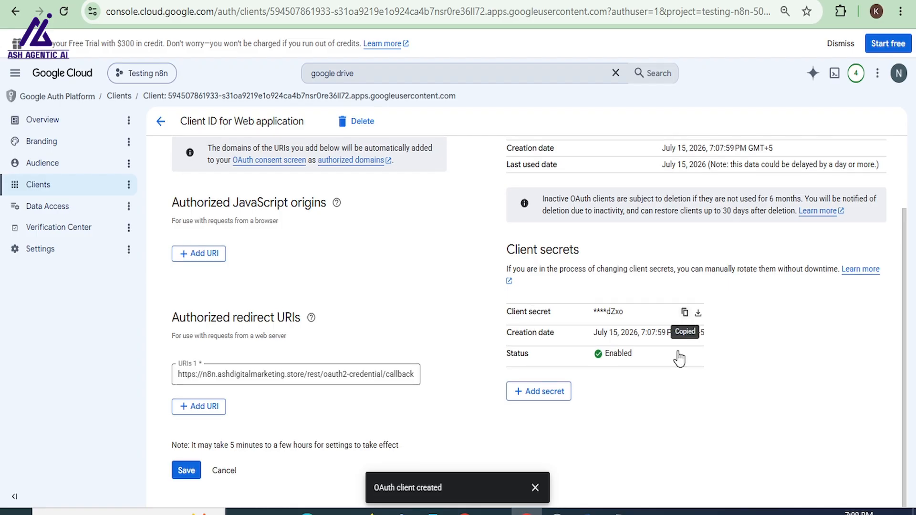
click(620, 510)
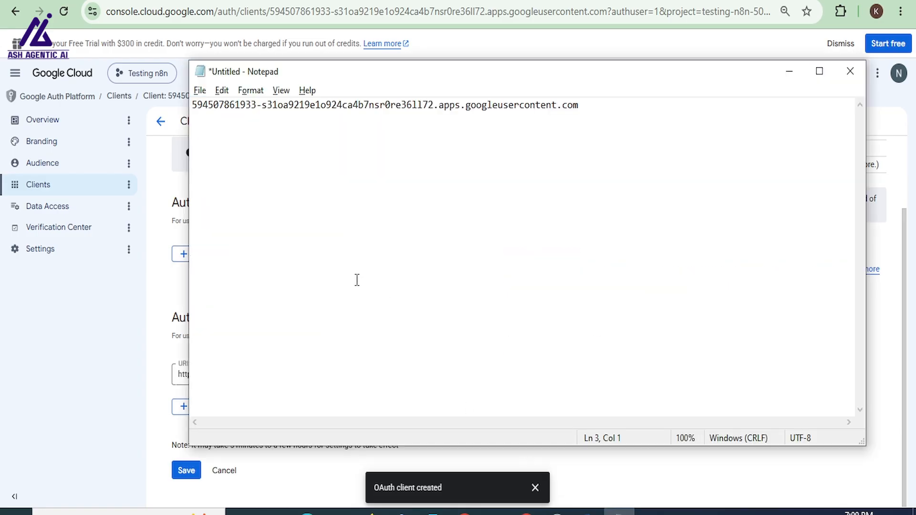
key(ctrl+v)
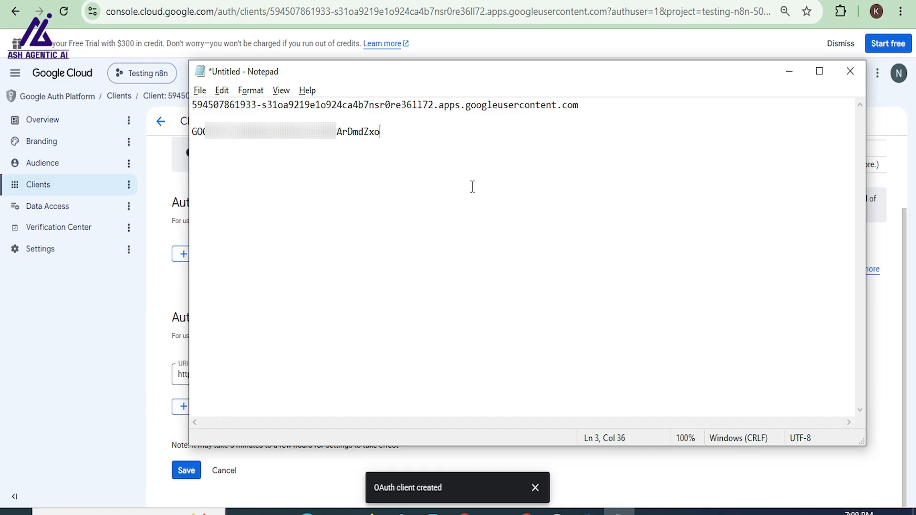
click(788, 72)
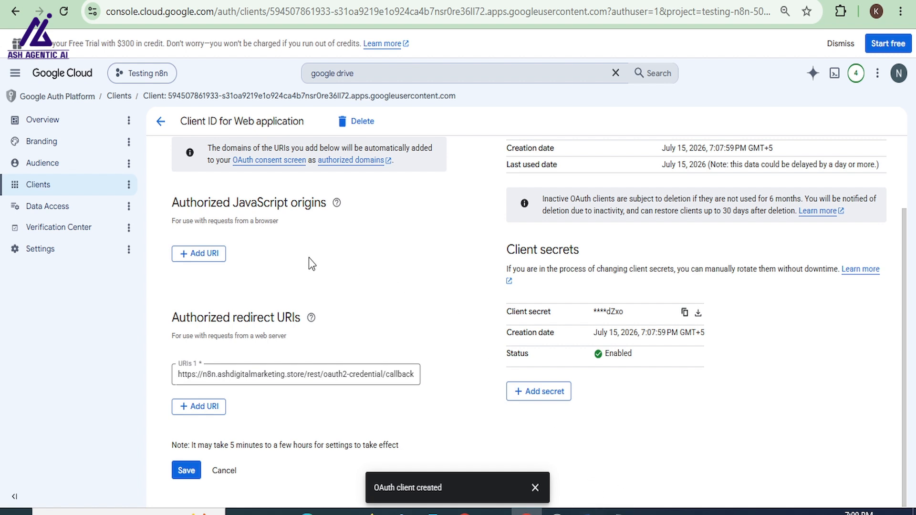
- Open the scope selection for the project's data access and set the scope table to 100 rows per page
click(47, 210)
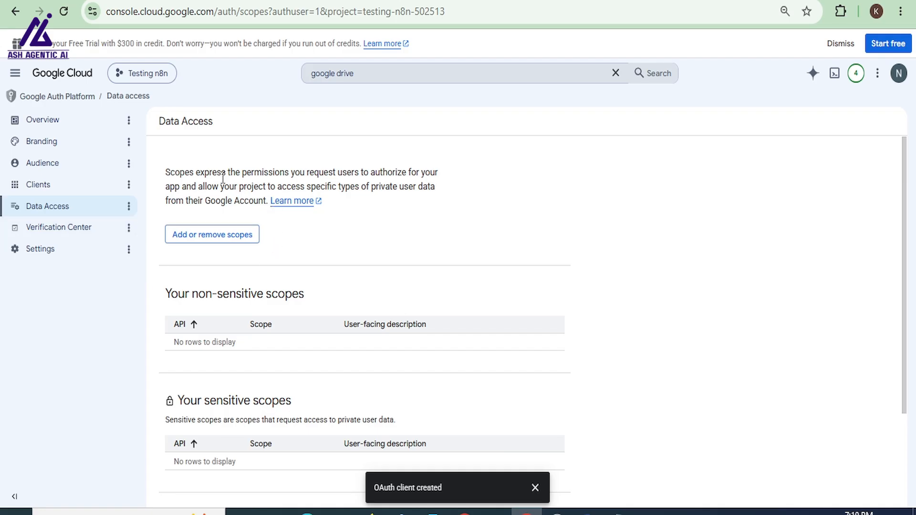
click(227, 235)
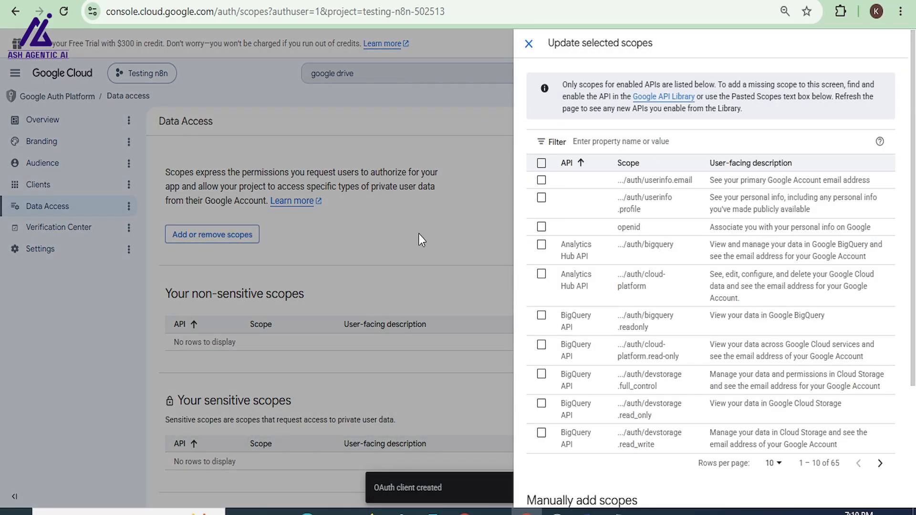
scroll(599, 247, down, 4)
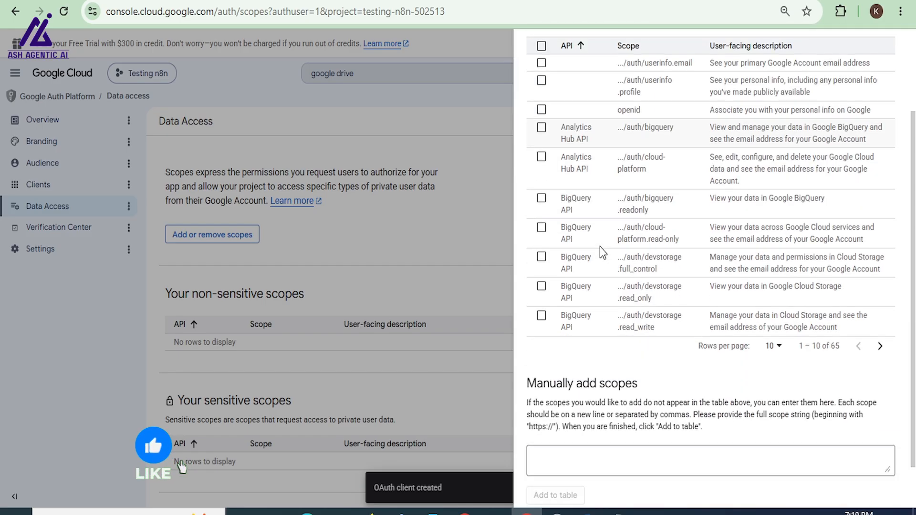
click(773, 301)
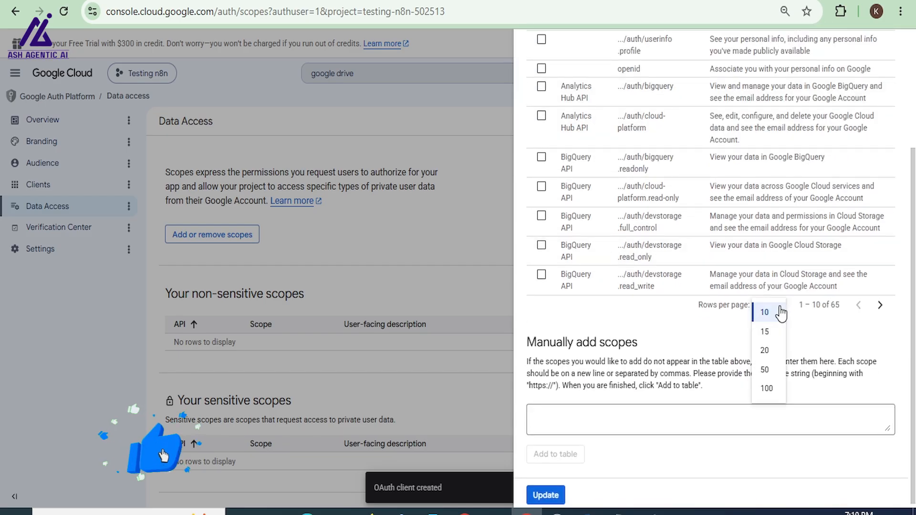
click(767, 388)
- Select the Google Calendar API scope .../auth/calendar in the scope table
scroll(667, 262, up, 3)
scroll(618, 186, down, 2)
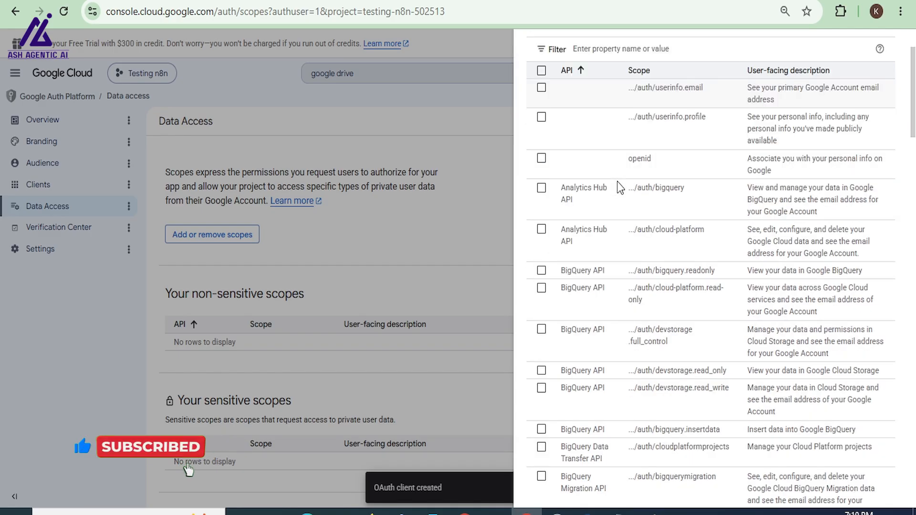
scroll(619, 187, down, 1)
scroll(619, 187, down, 3)
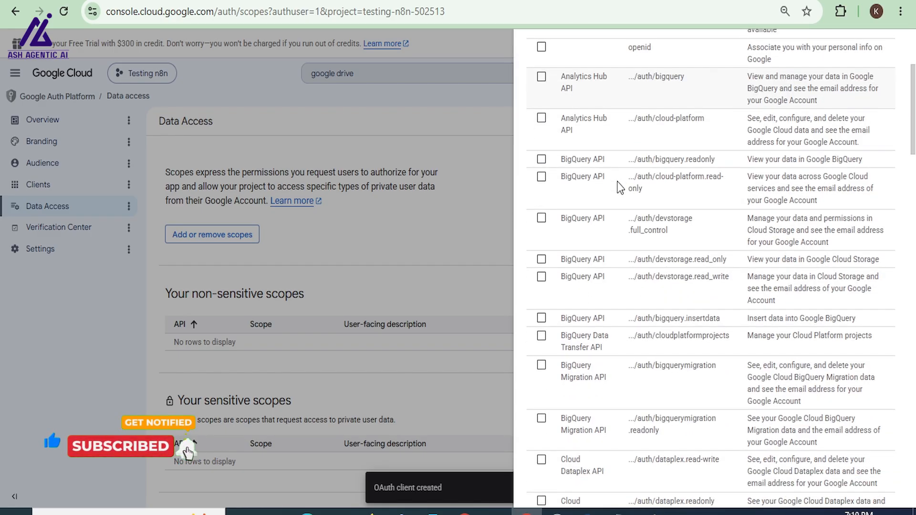
scroll(619, 187, down, 5)
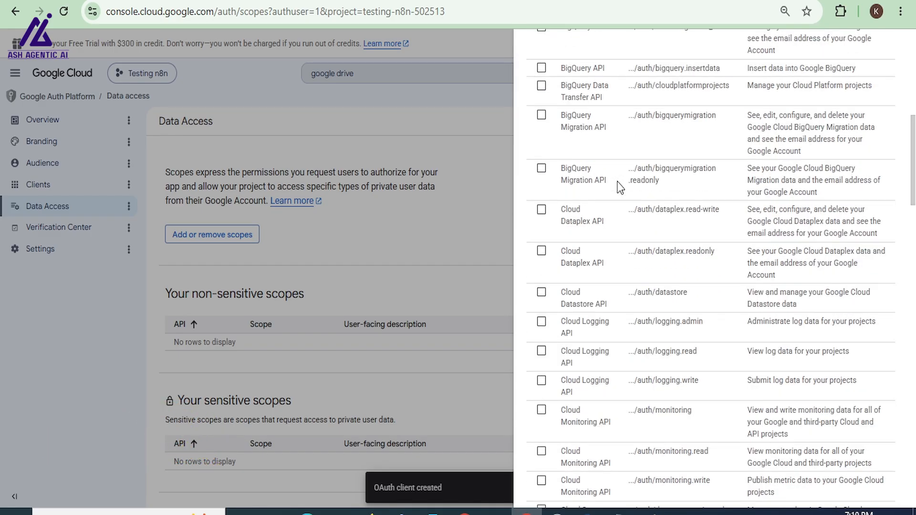
scroll(619, 187, down, 7)
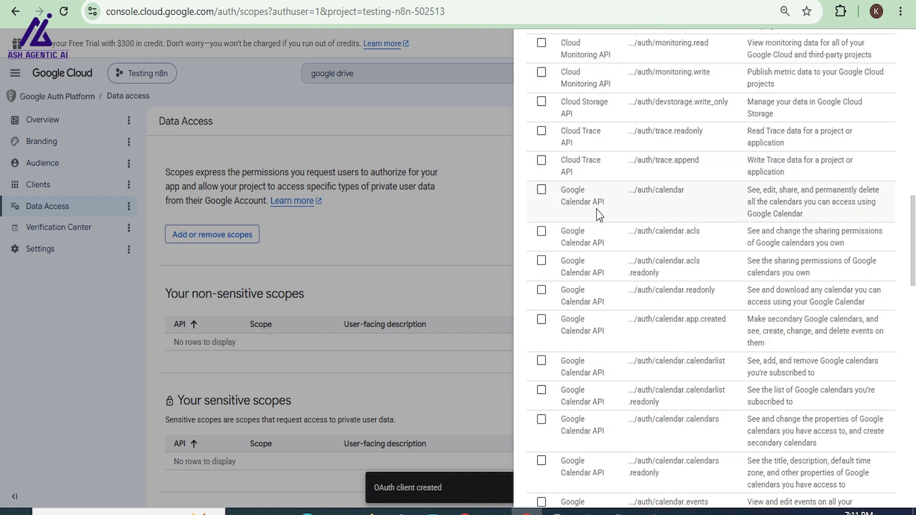
click(542, 191)
- Select the Google Drive API scope .../auth/drive in the scope table
scroll(566, 222, down, 4)
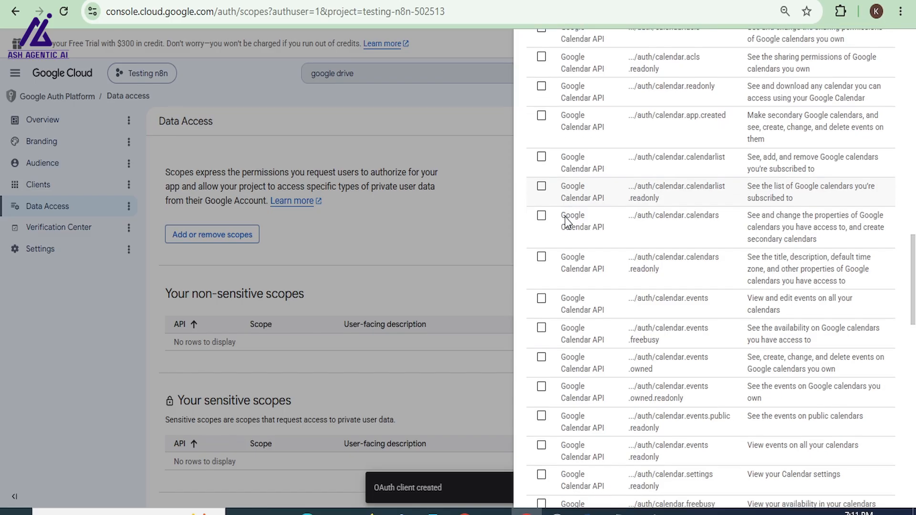
scroll(566, 221, down, 2)
scroll(565, 218, down, 2)
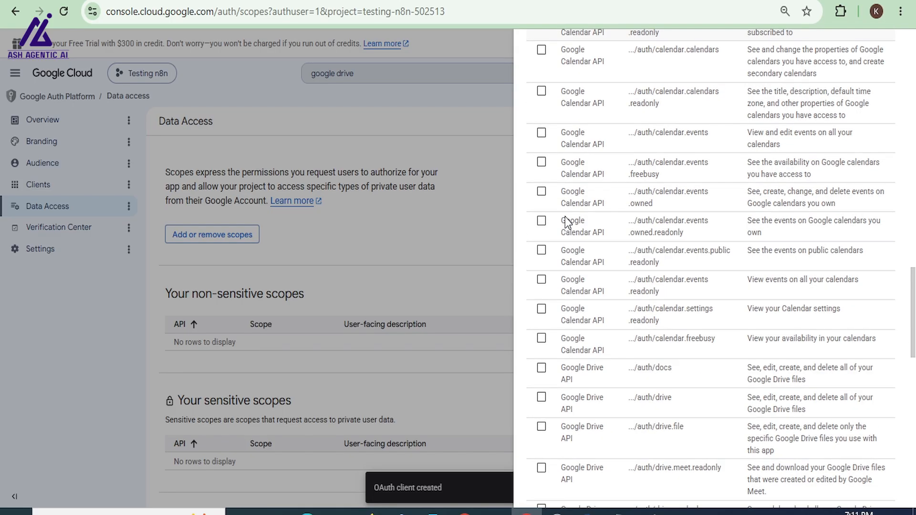
scroll(572, 207, down, 4)
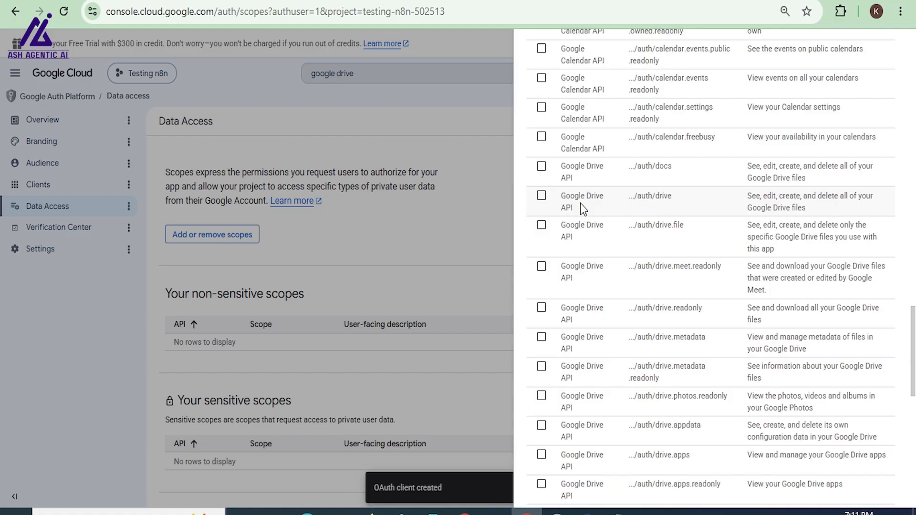
click(541, 196)
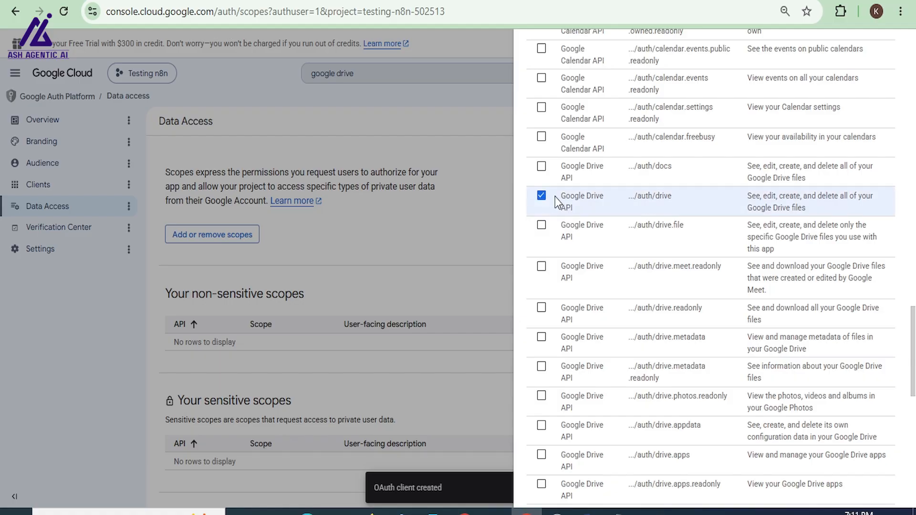
- Check the selected Calendar scope and select the Google Sheets API scope .../auth/spreadsheets
scroll(585, 202, up, 4)
scroll(584, 201, up, 6)
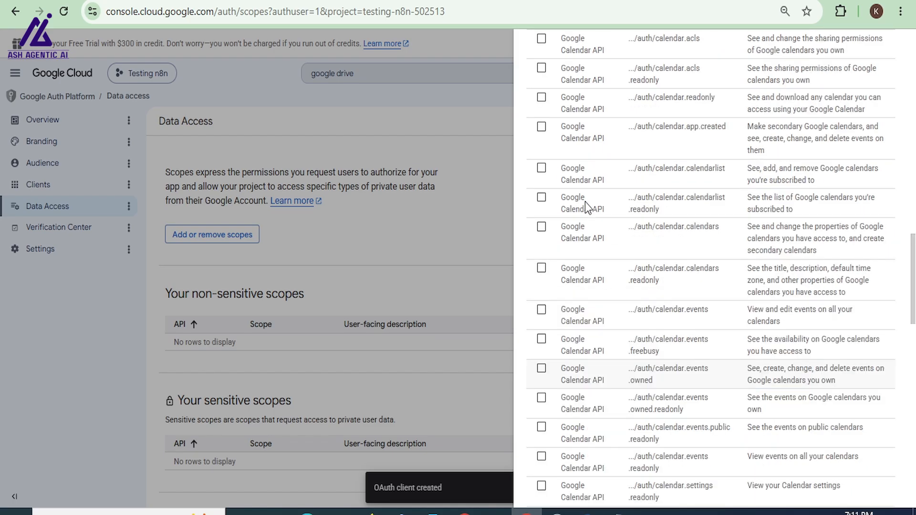
scroll(644, 142, up, 1)
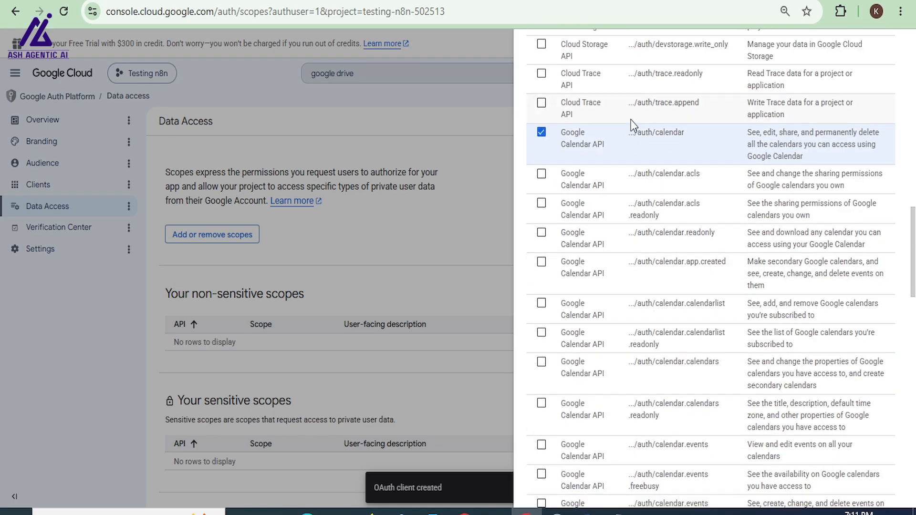
scroll(630, 119, down, 8)
scroll(634, 125, down, 5)
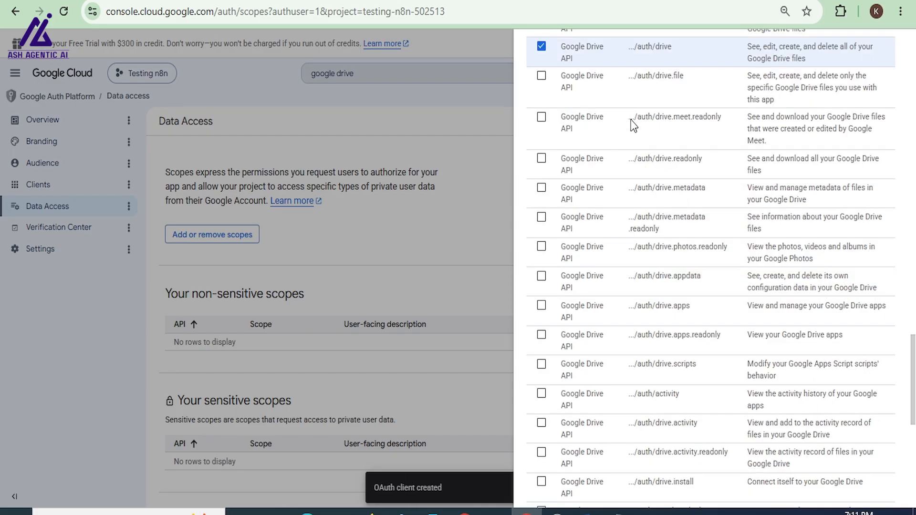
scroll(633, 125, down, 2)
scroll(632, 125, down, 2)
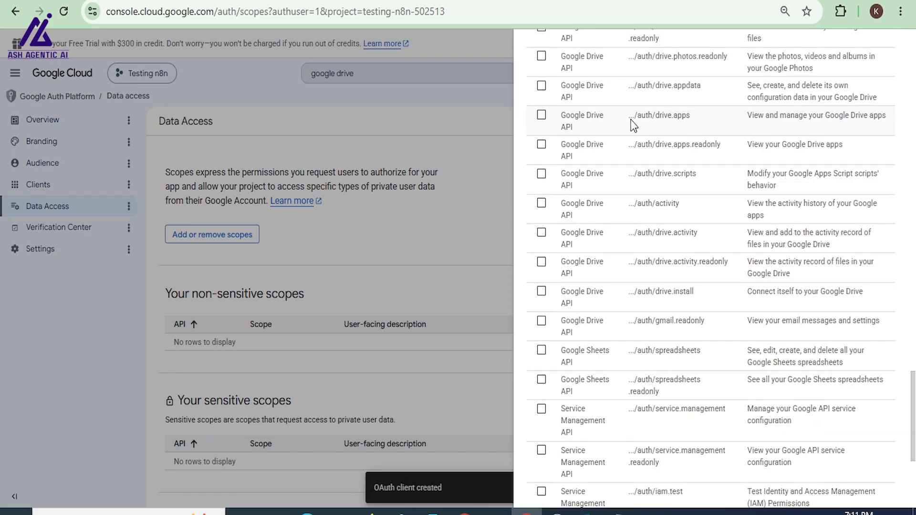
scroll(633, 125, down, 3)
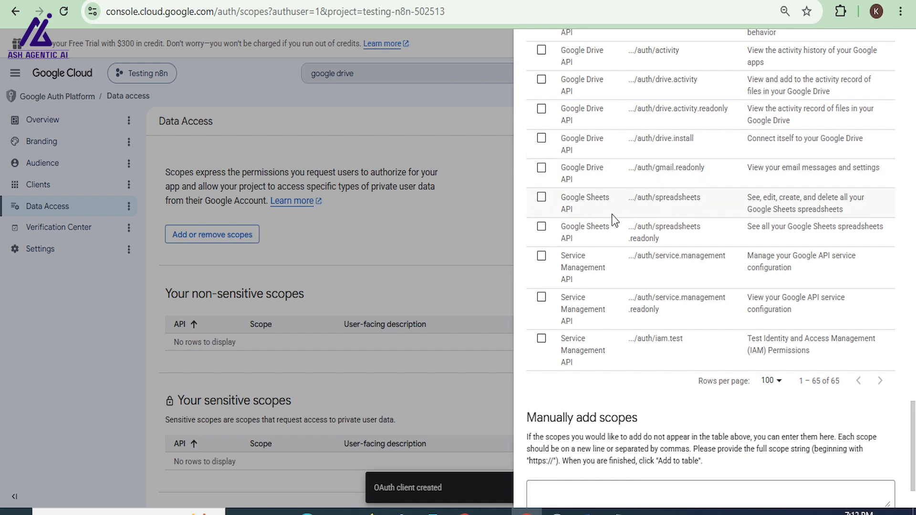
click(541, 199)
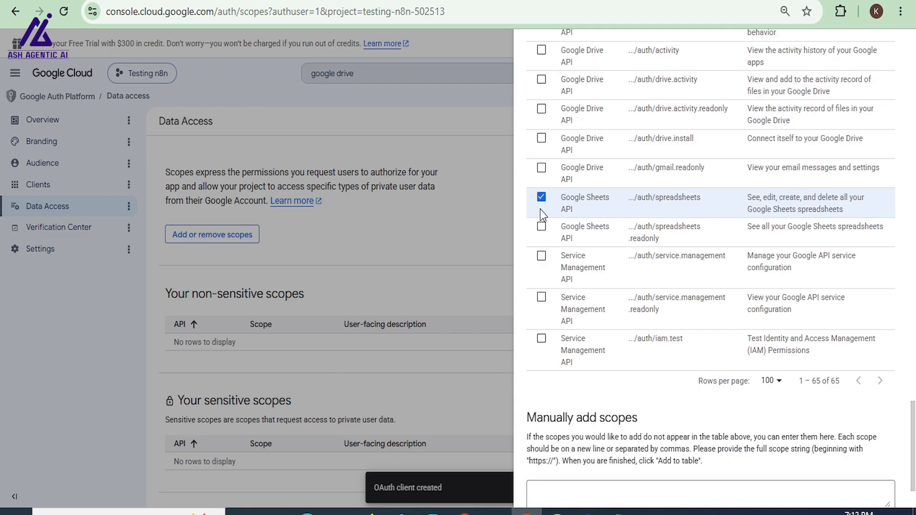
- Apply the selected Calendar, Drive and Sheets scopes to the project and save the data access changes
scroll(540, 210, down, 2)
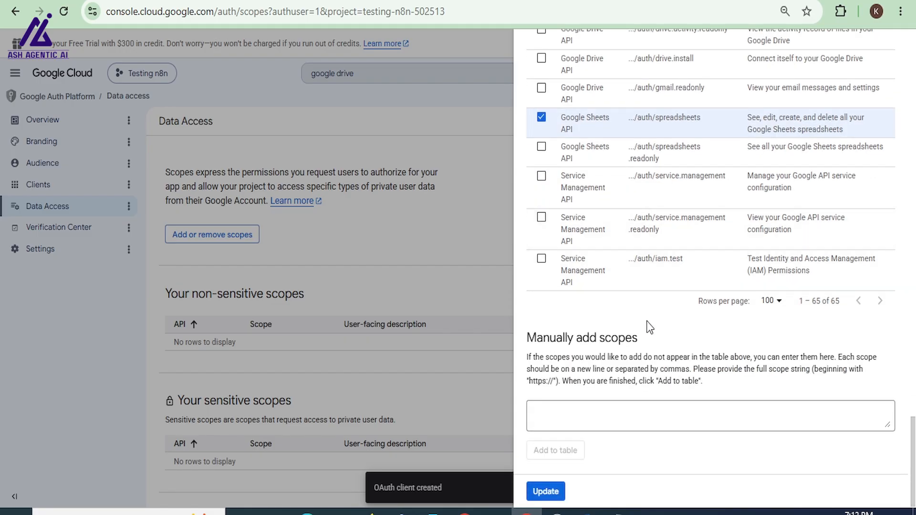
click(545, 492)
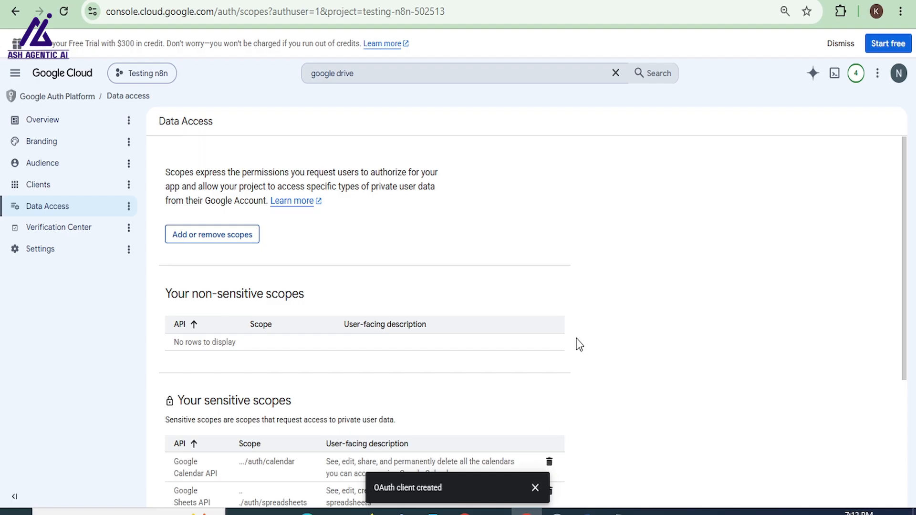
scroll(569, 333, down, 4)
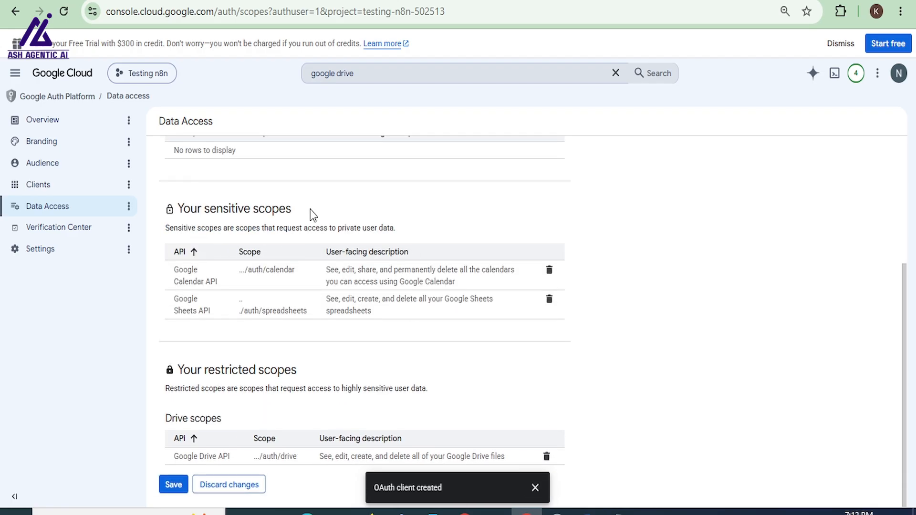
click(174, 485)
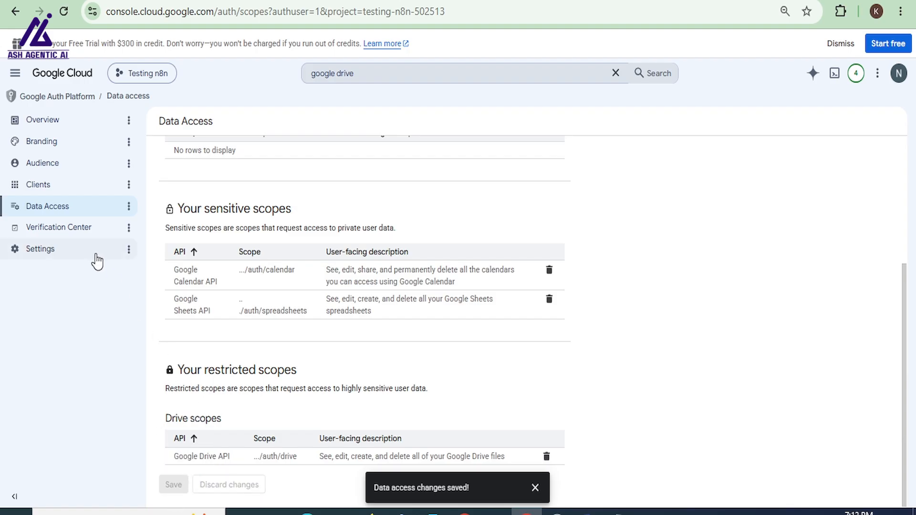
- Add the account's e-mail address as a test user in the app's audience settings and save it
click(50, 162)
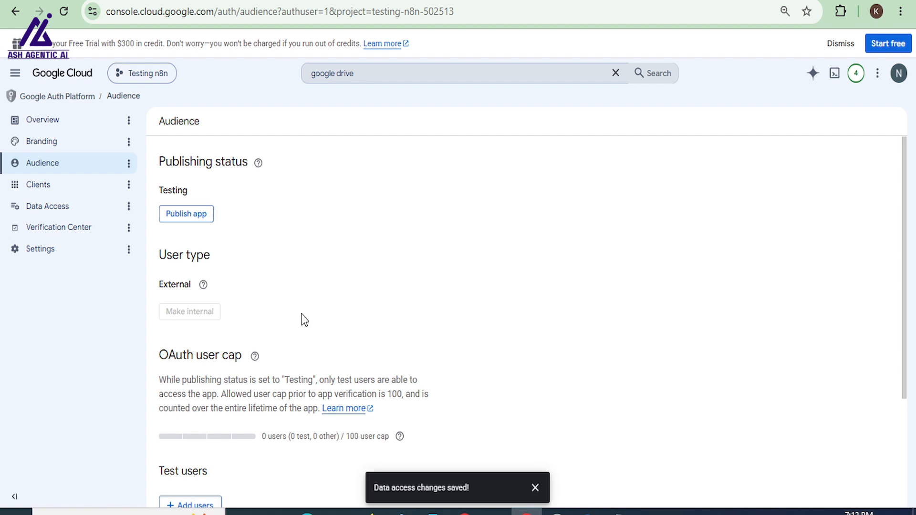
scroll(303, 317, down, 3)
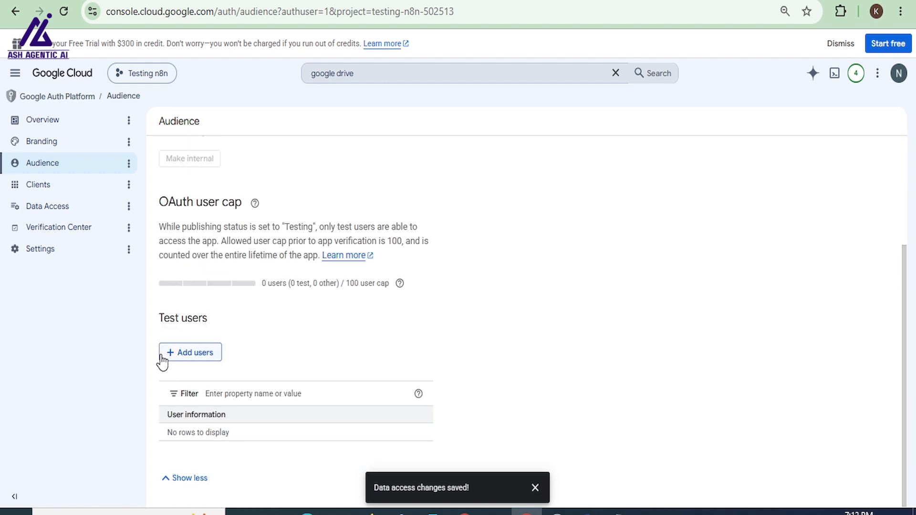
click(197, 358)
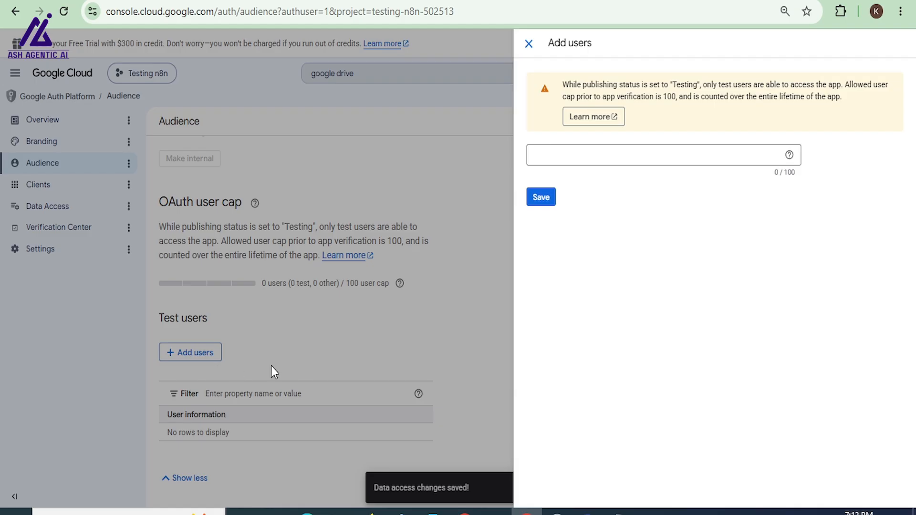
click(576, 155)
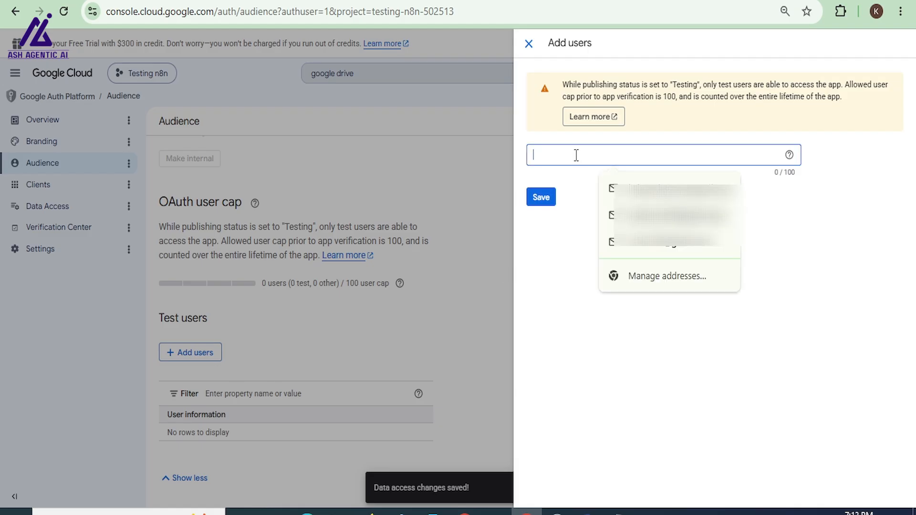
key(ctrl+v)
text(com)
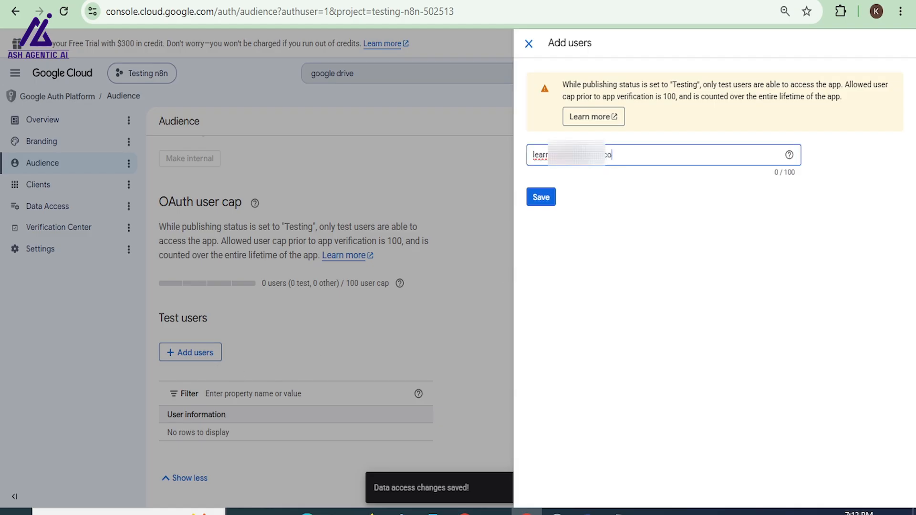
click(547, 204)
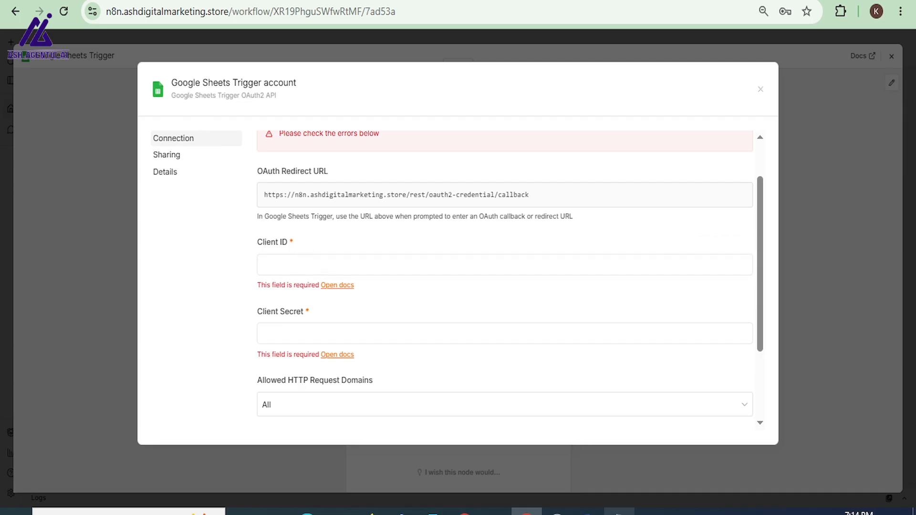
- Copy the client ID from Notepad into the Client ID of n8n's Google Sheets Trigger credential
click(618, 506)
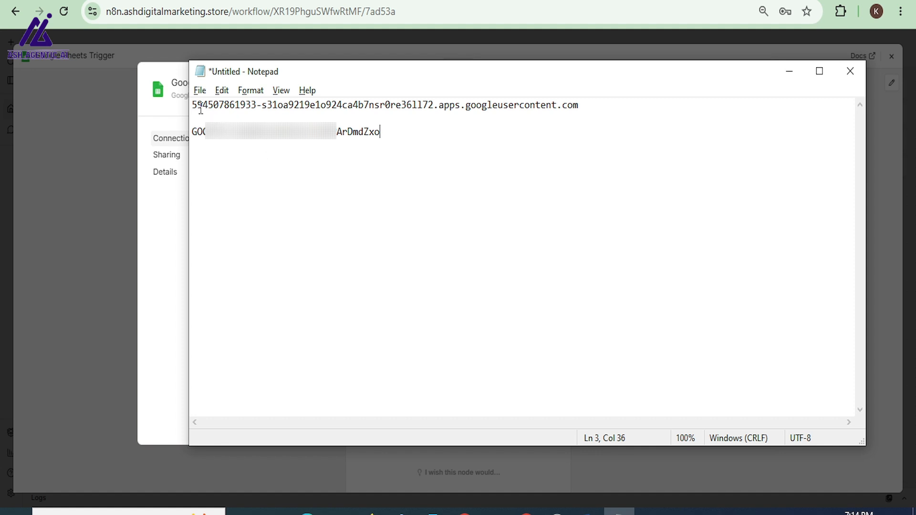
drag(195, 108, 488, 119)
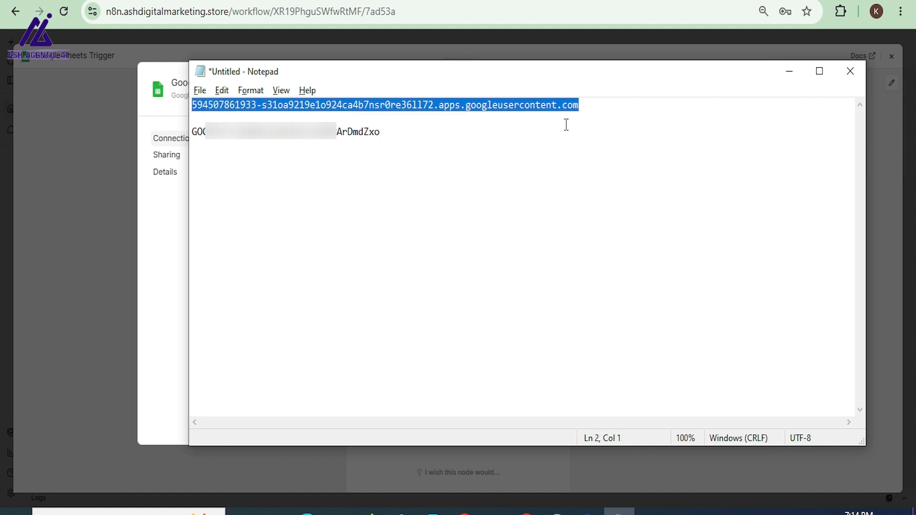
key(alt+Tab)
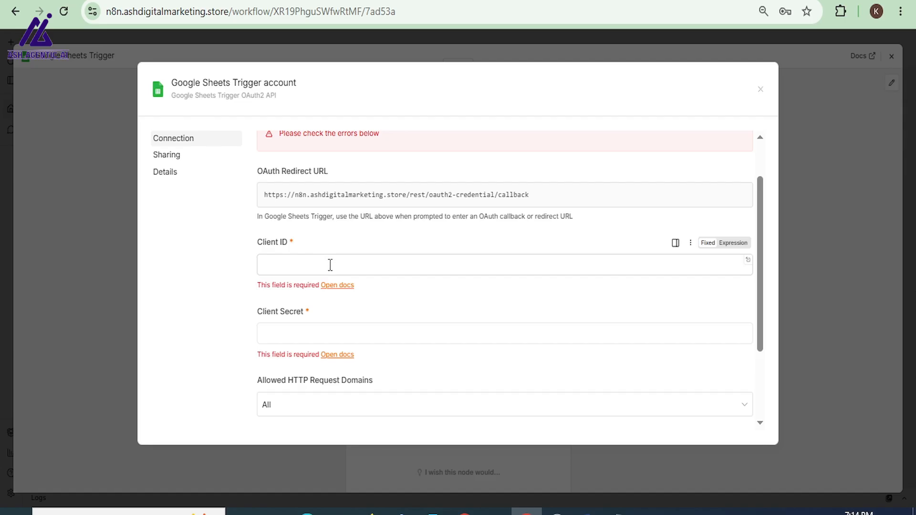
click(330, 265)
key(ctrl+v)
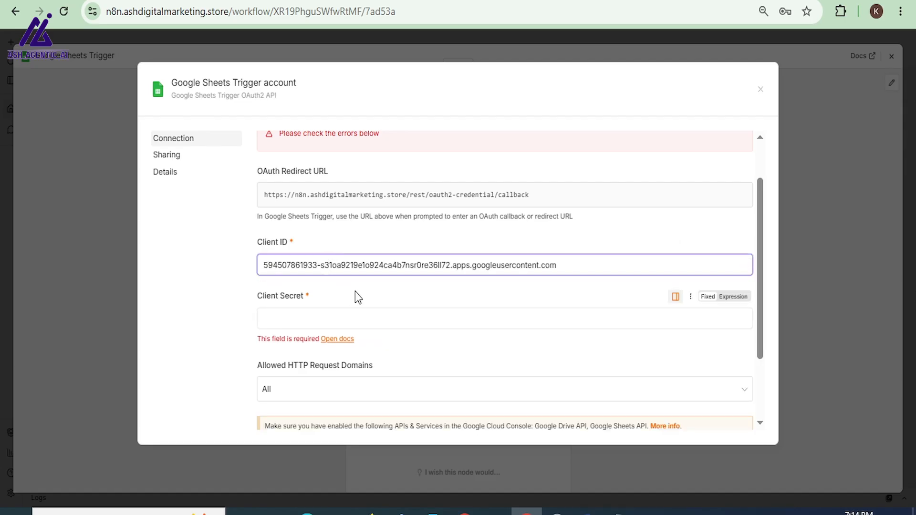
- Copy the client secret from Notepad into the Client Secret of the Google Sheets Trigger credential in n8n
key(alt+Tab)
drag(192, 132, 388, 139)
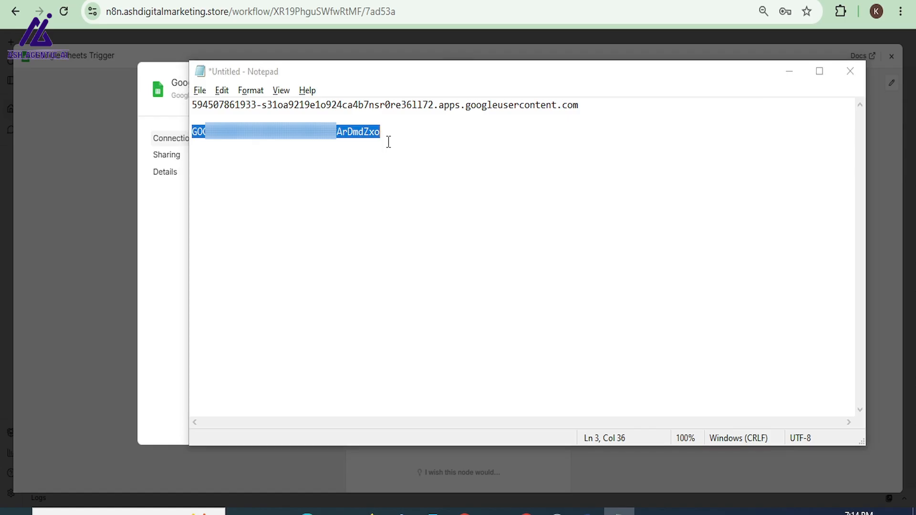
key(alt+Tab)
click(318, 324)
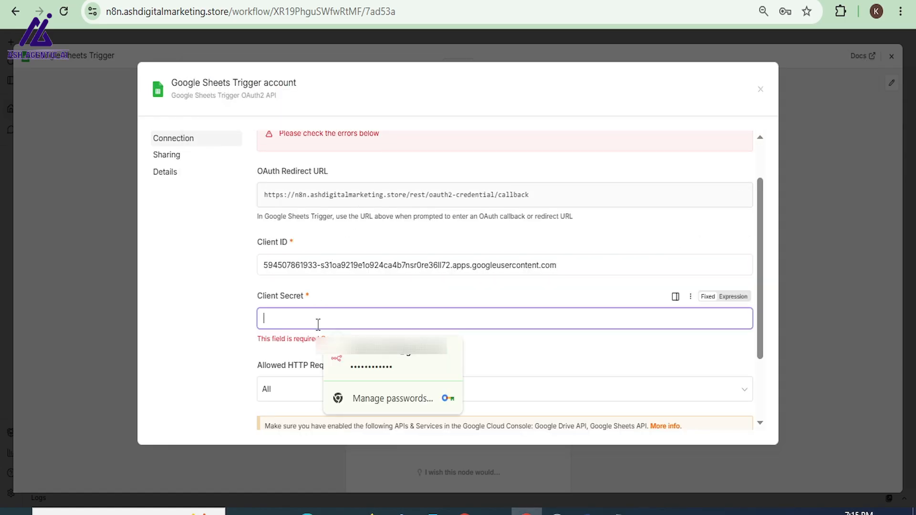
key(ctrl+v)
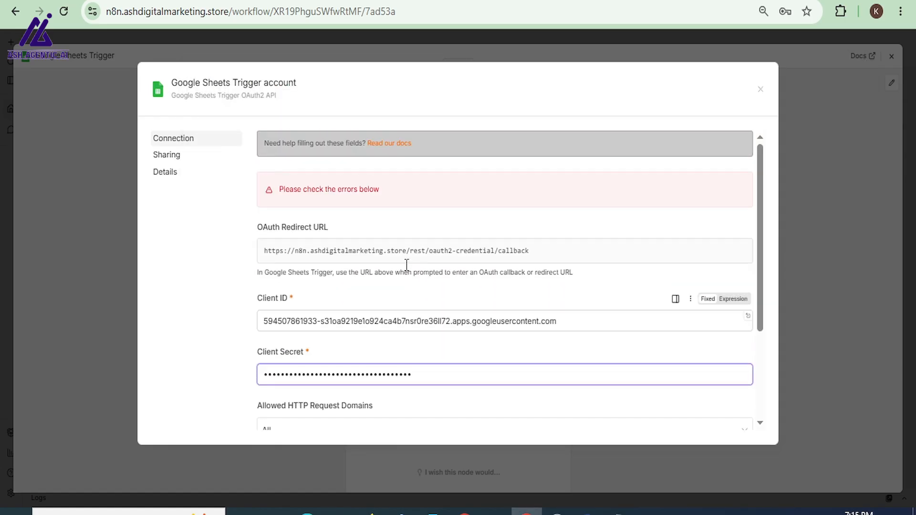
- Sign in with Google from the credential, choose the test user's account and continue past the unverified app warning
scroll(406, 265, down, 2)
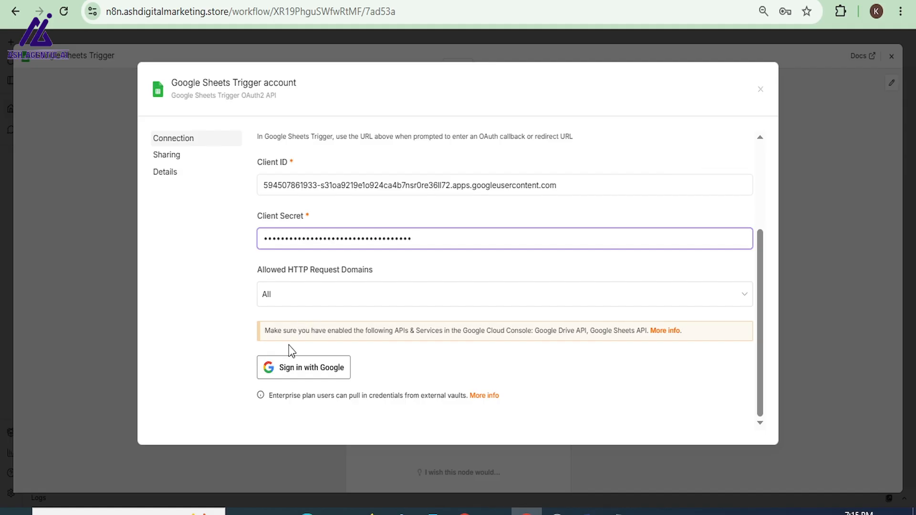
click(325, 376)
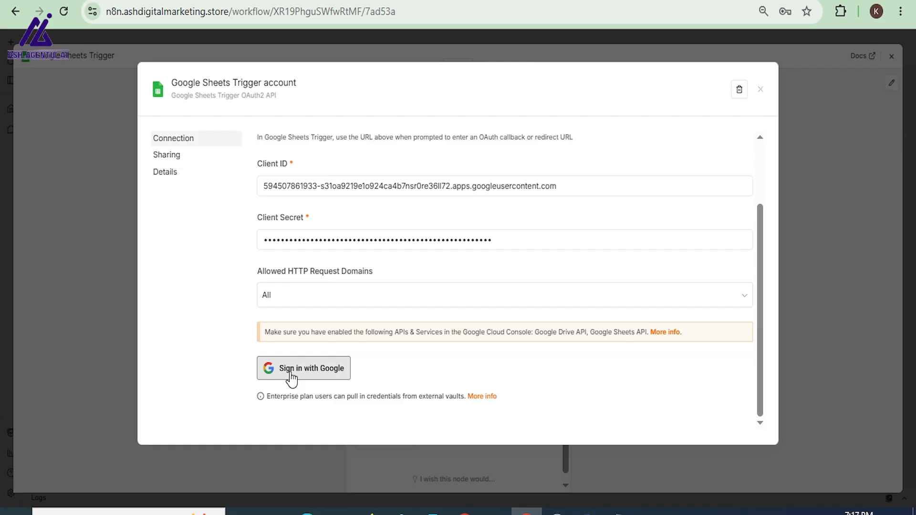
click(290, 372)
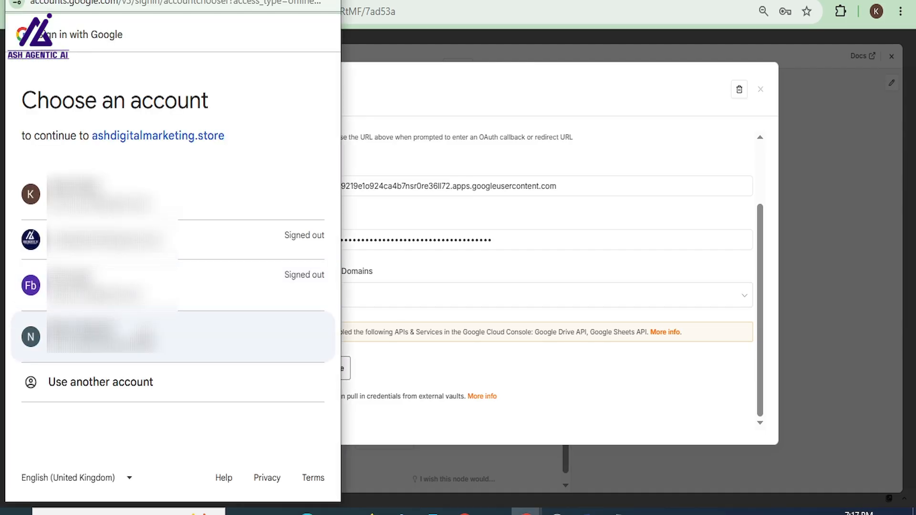
click(57, 337)
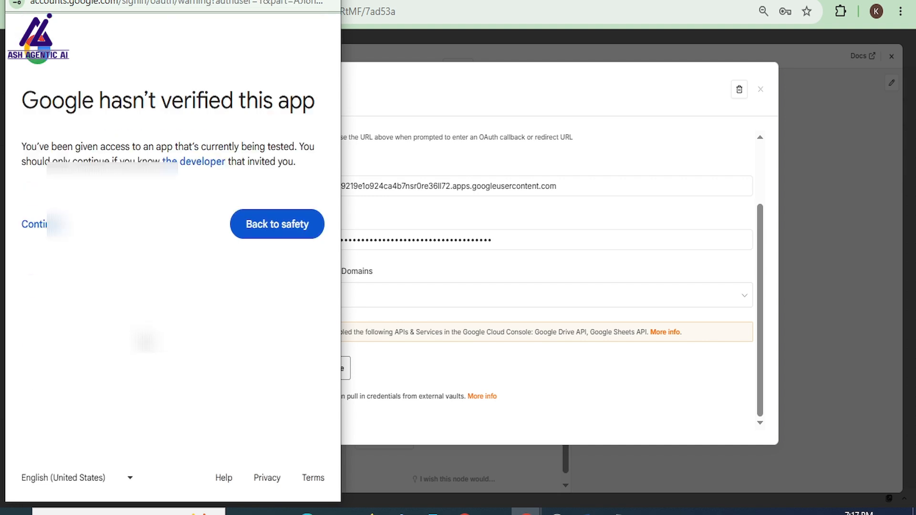
click(32, 226)
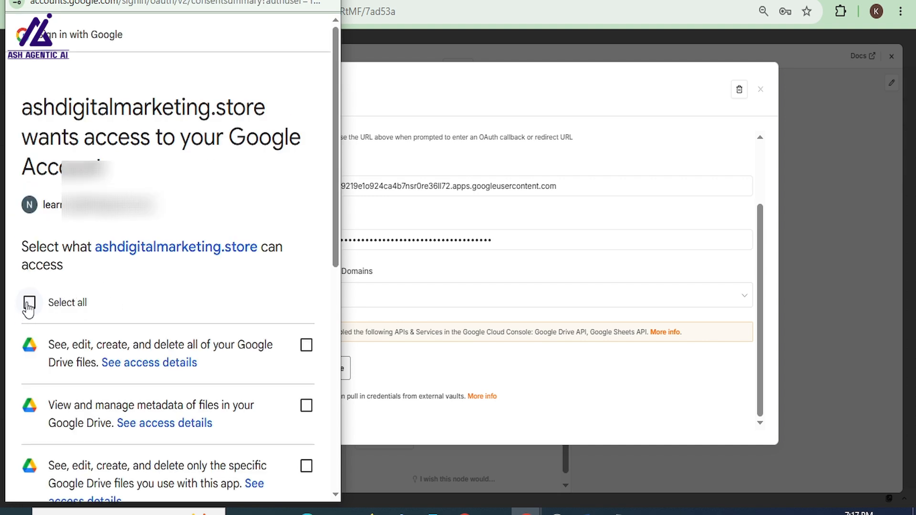
- Grant ashdigitalmarketing.store all requested Drive and Sheets permissions, finish the authorization and close the credential window
click(29, 303)
scroll(146, 298, down, 10)
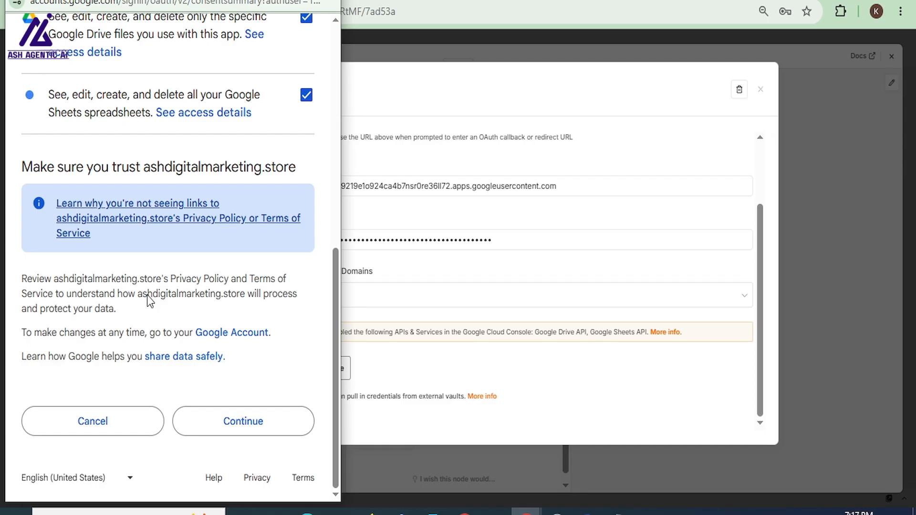
click(256, 422)
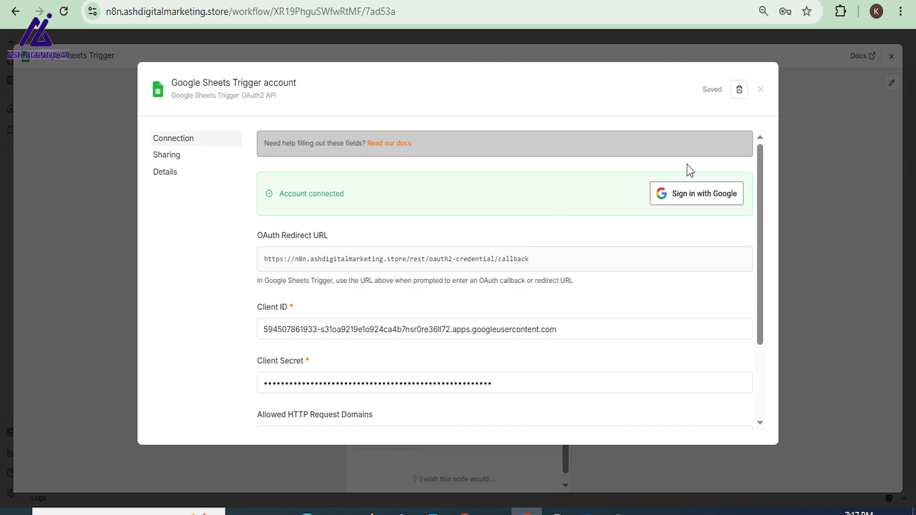
click(761, 91)
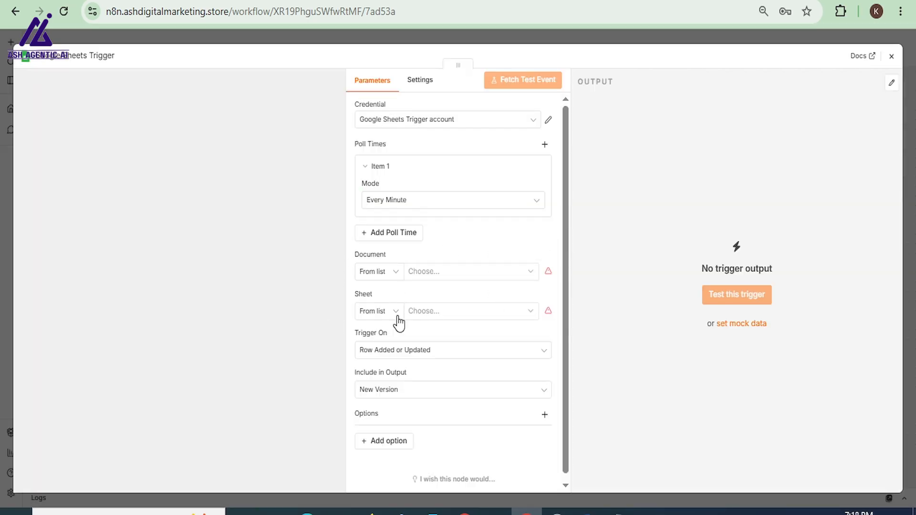
- Set the Google Sheets Trigger to watch Sheet1 of the n8n-Document spreadsheet and close the node
click(531, 273)
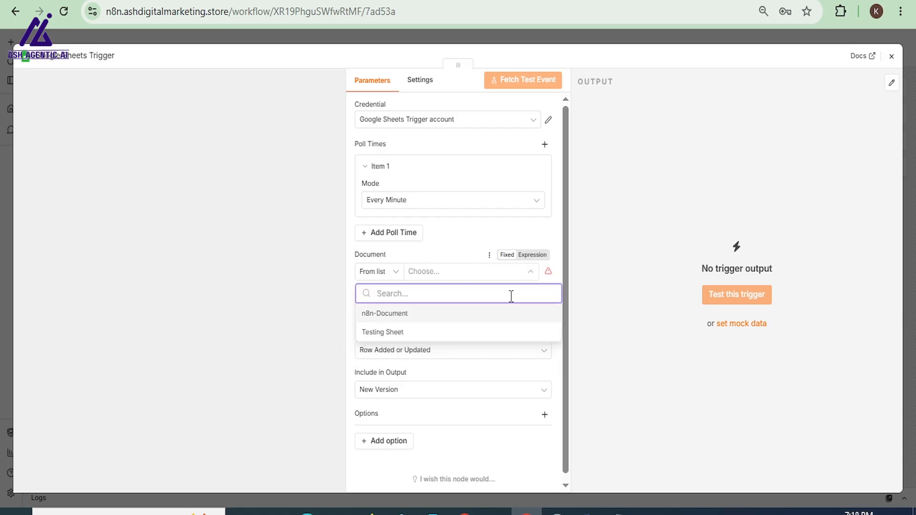
click(389, 315)
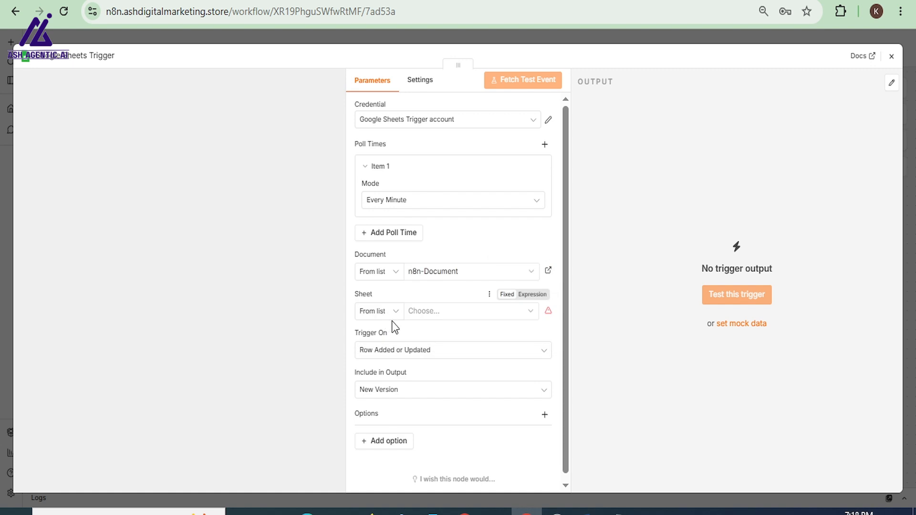
click(454, 312)
click(372, 333)
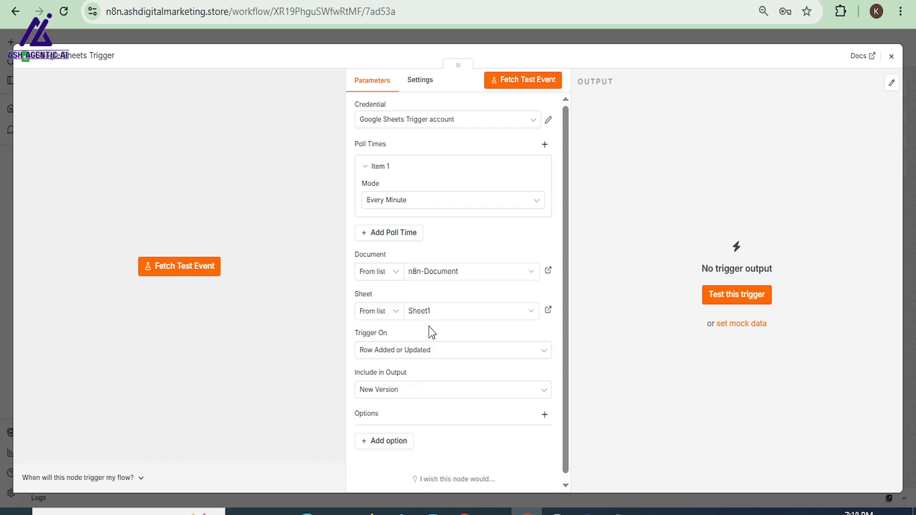
click(891, 56)
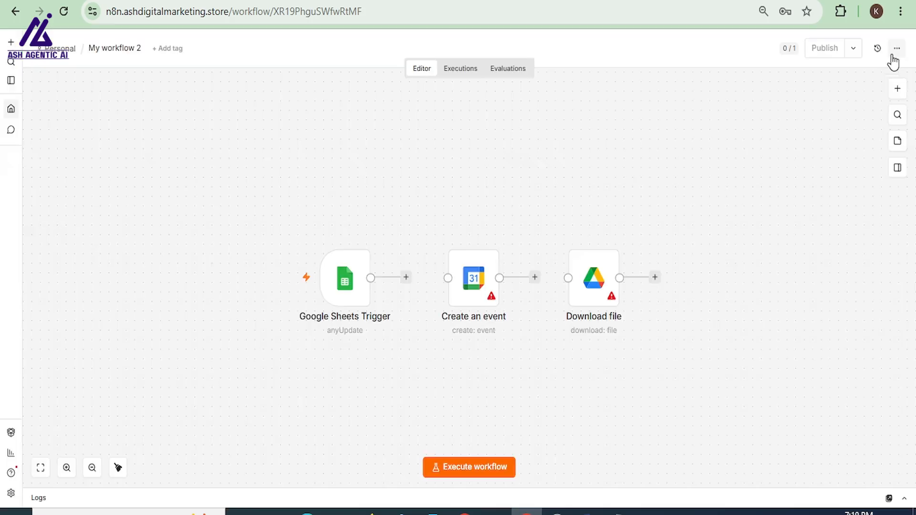
- Set up a new credential for the Create an event node and copy the client ID from Notepad into its Client ID
click(469, 295)
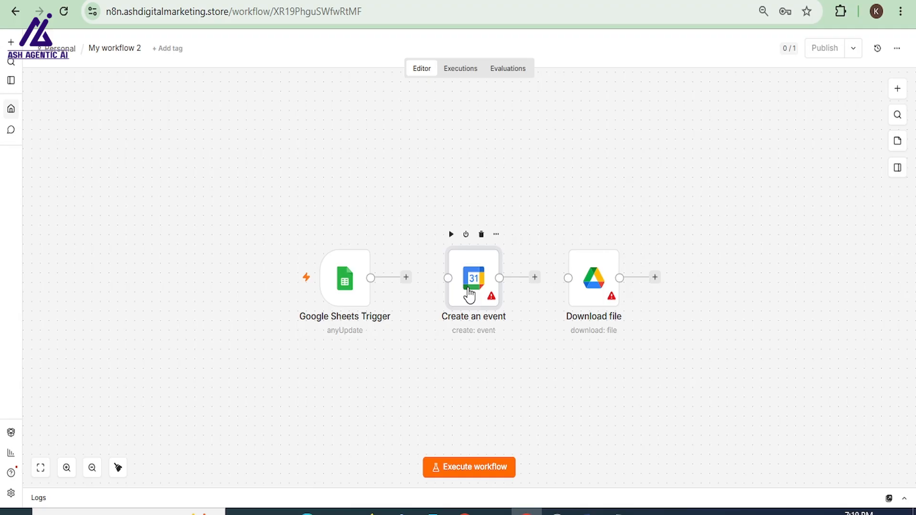
double_click(469, 295)
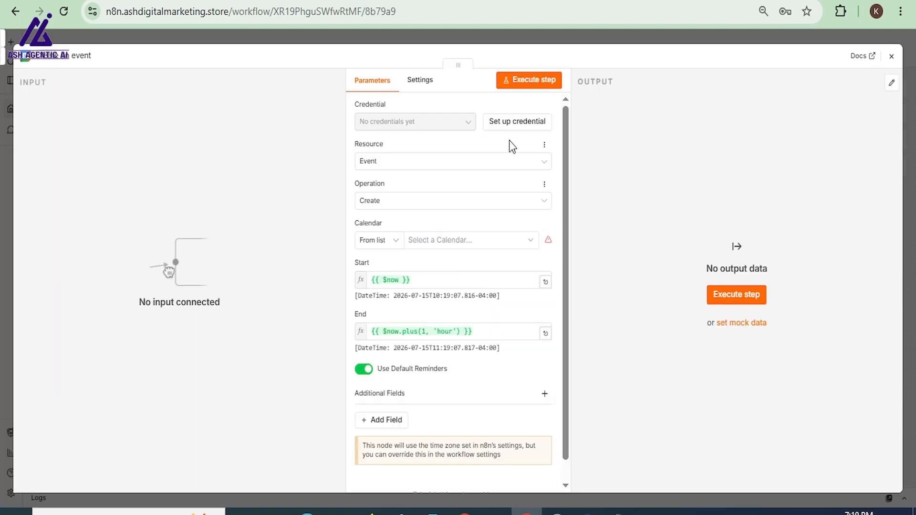
click(509, 126)
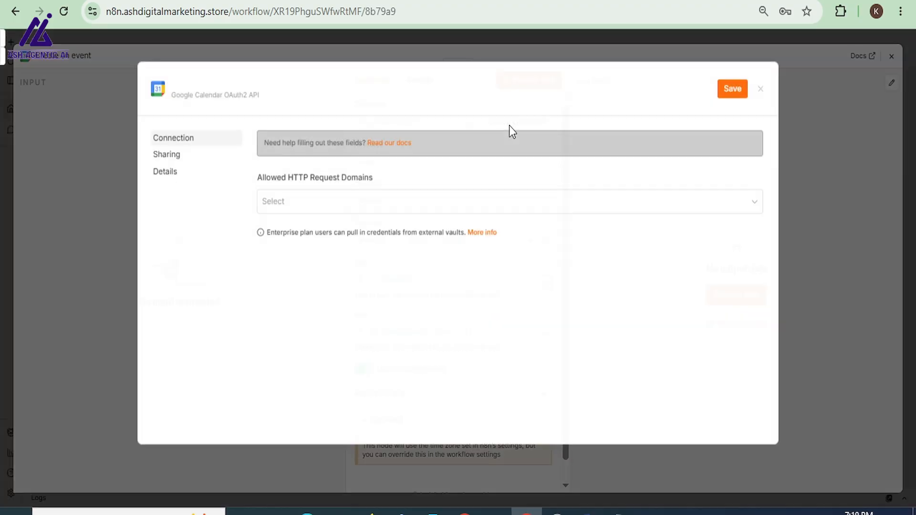
key(alt+Tab)
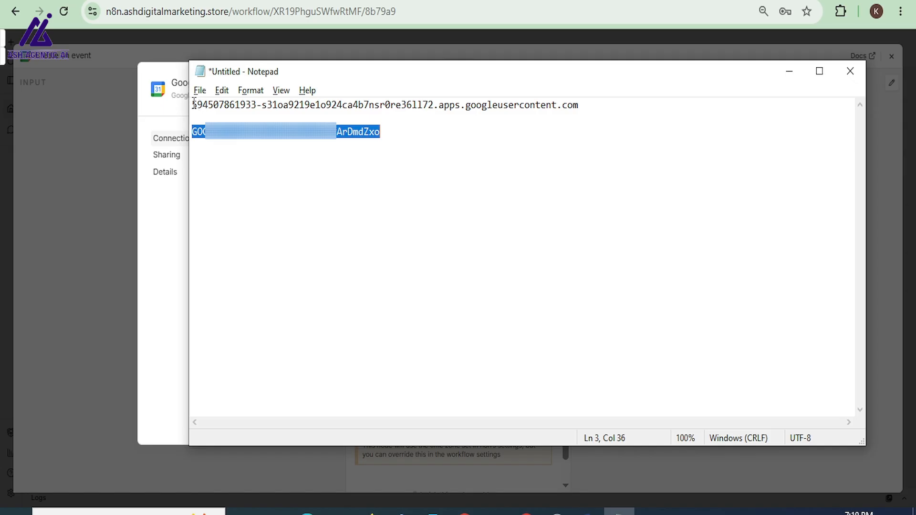
drag(193, 104, 600, 122)
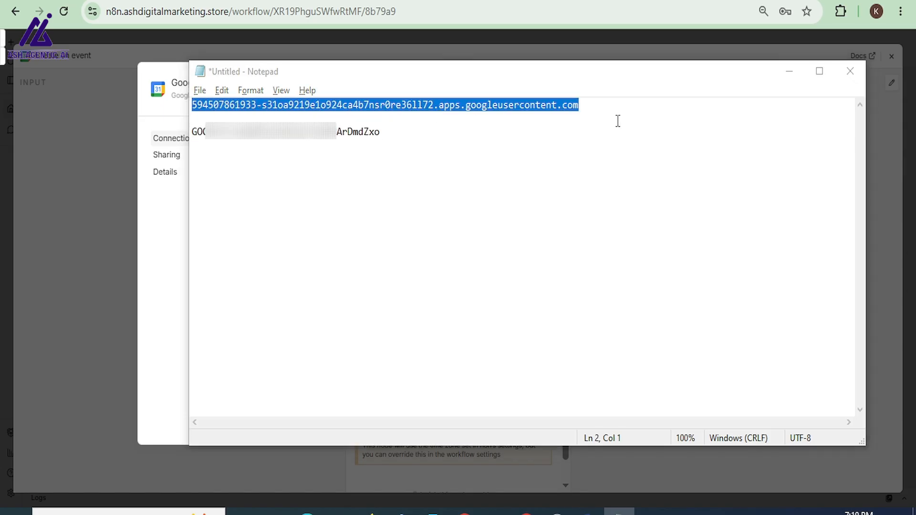
key(alt+Tab)
click(369, 218)
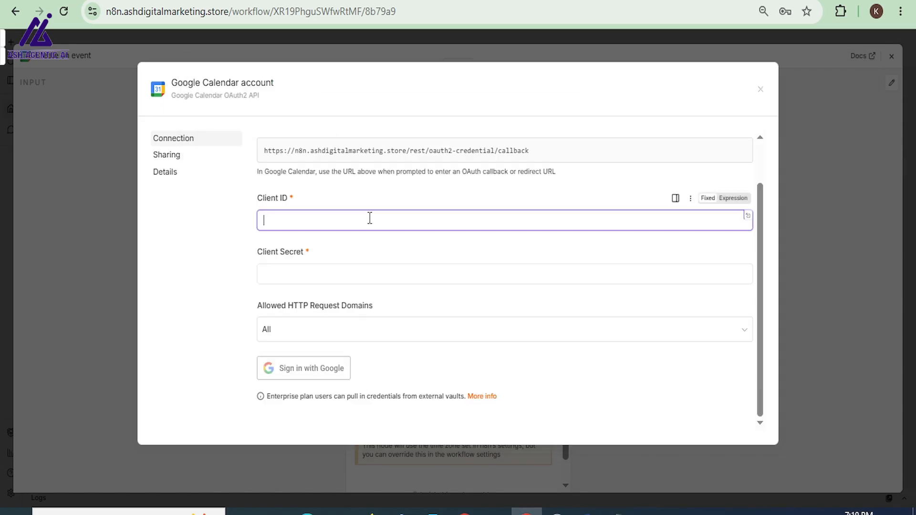
key(ctrl+v)
- Copy the client secret from Notepad into the Client Secret of the Google Calendar credential in n8n
key(alt+Tab)
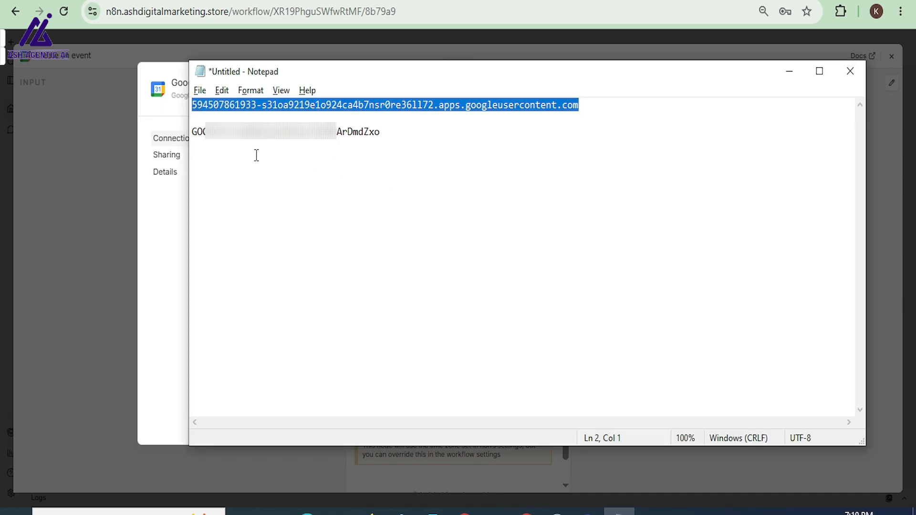
drag(193, 132, 394, 147)
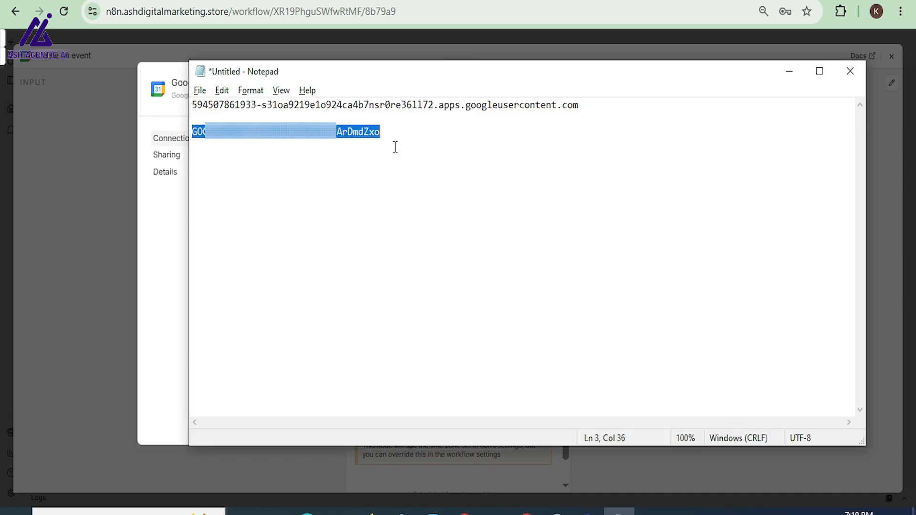
key(alt+Tab)
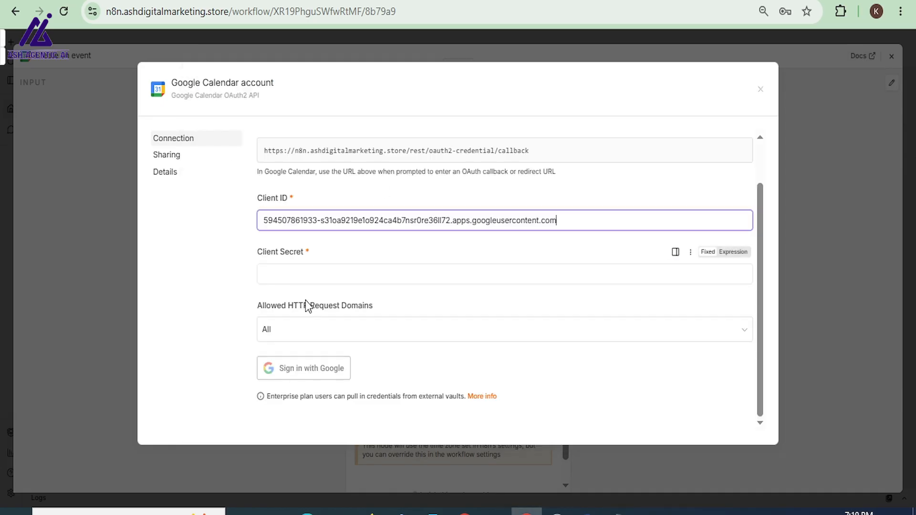
click(300, 275)
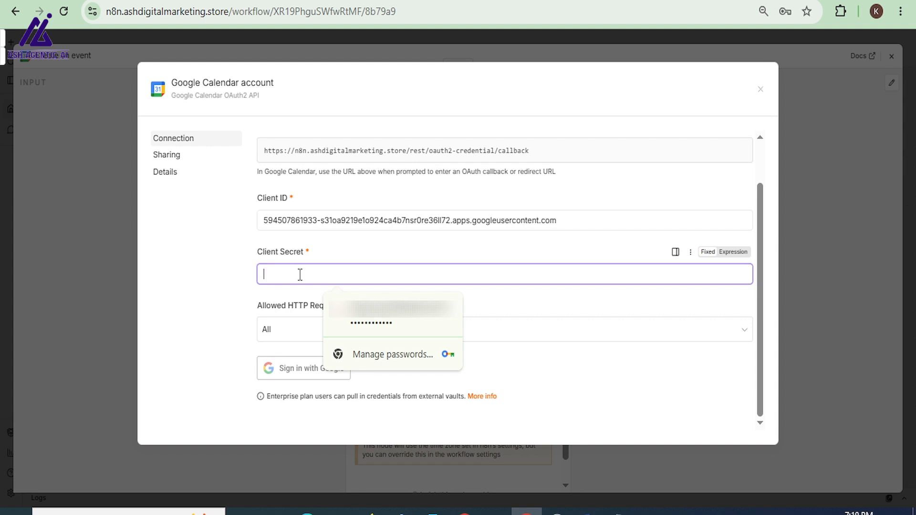
key(ctrl+v)
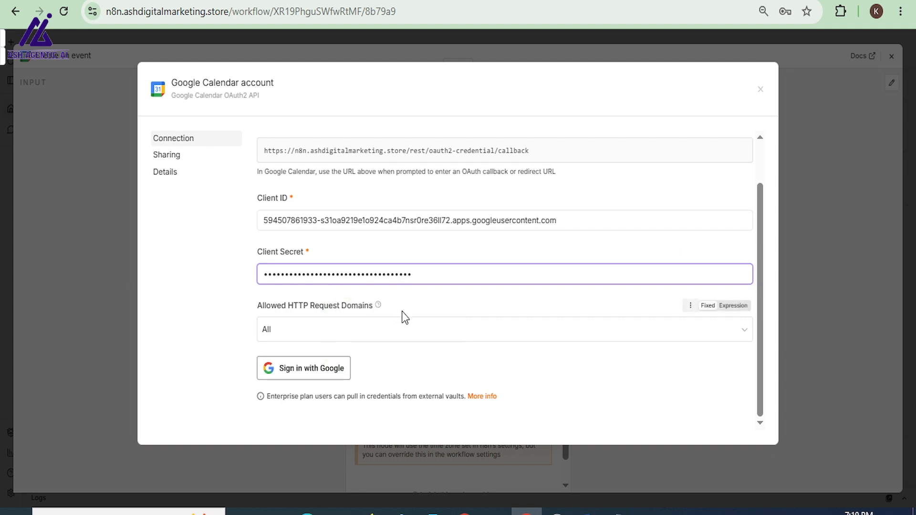
- Authorize the Google Calendar credential with the test user's Google account, continuing past the unverified app warning and granting all requested calendar permissions
click(309, 370)
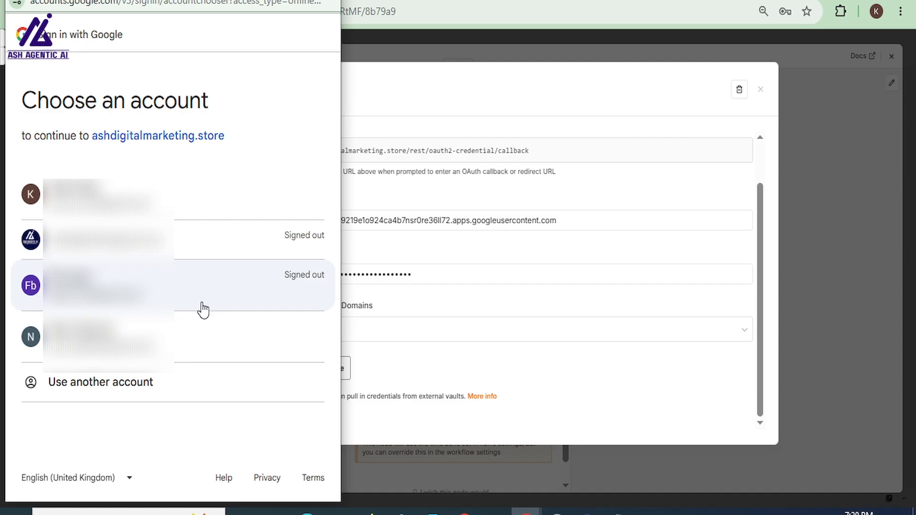
click(165, 344)
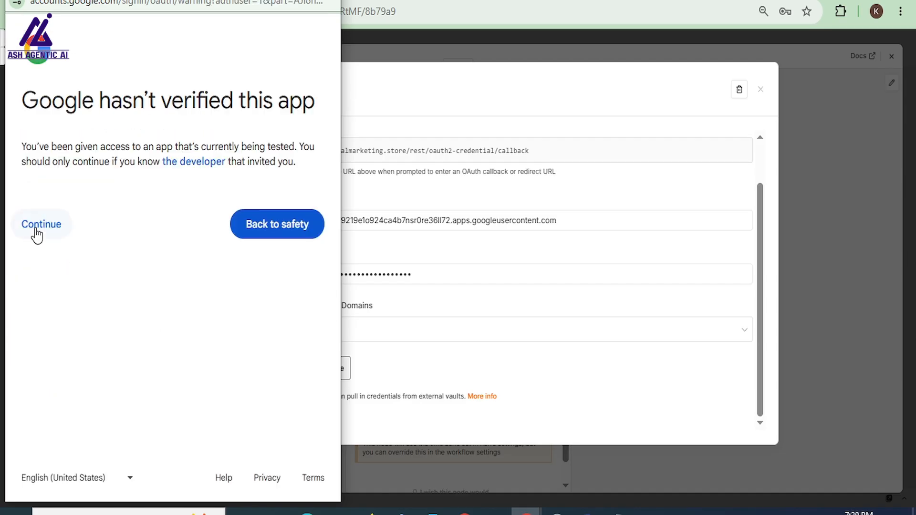
click(34, 234)
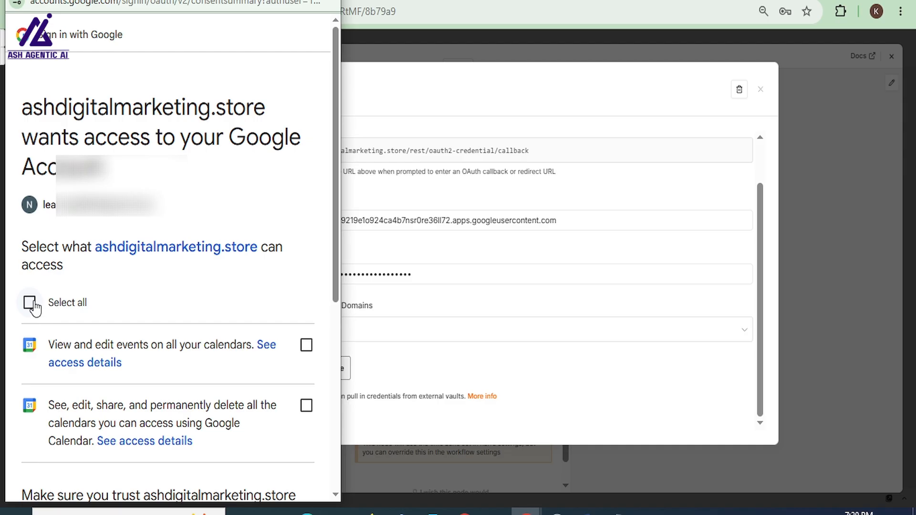
click(30, 302)
scroll(202, 314, down, 5)
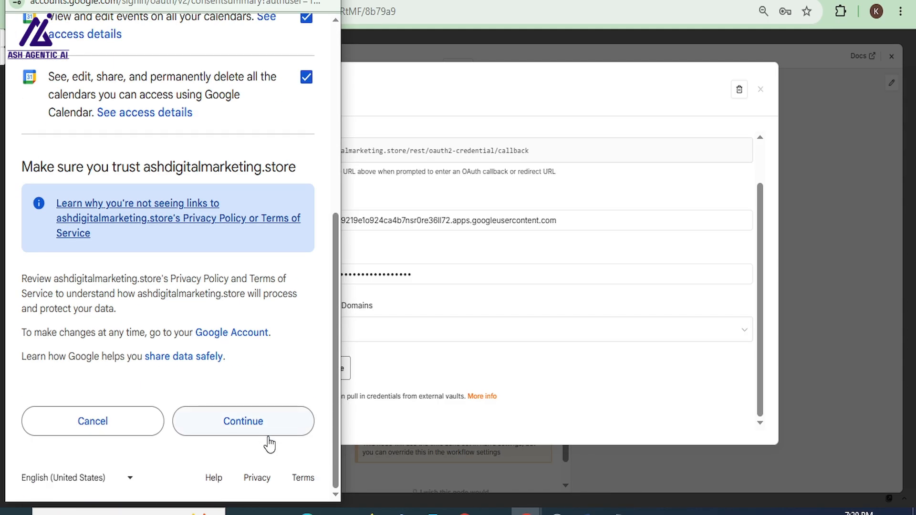
click(264, 423)
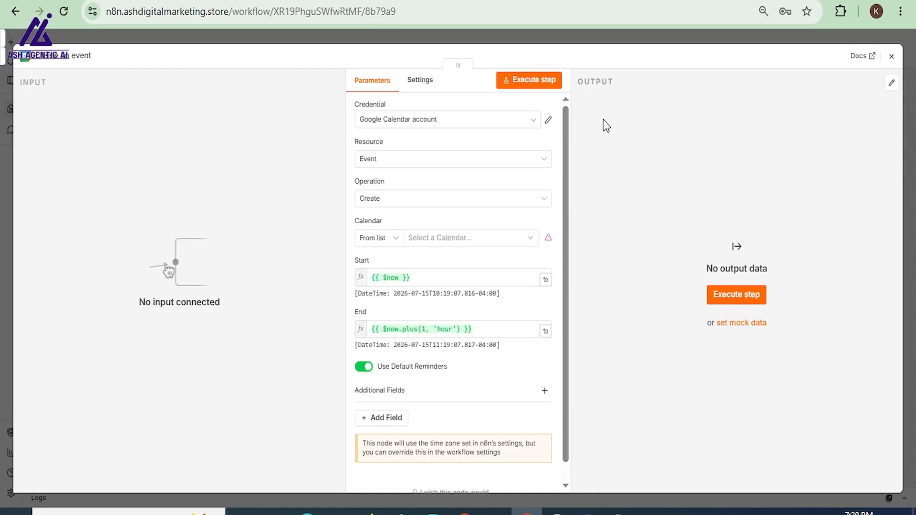
- Check the connection status of the Google Calendar credential and close the Create an event node
click(549, 121)
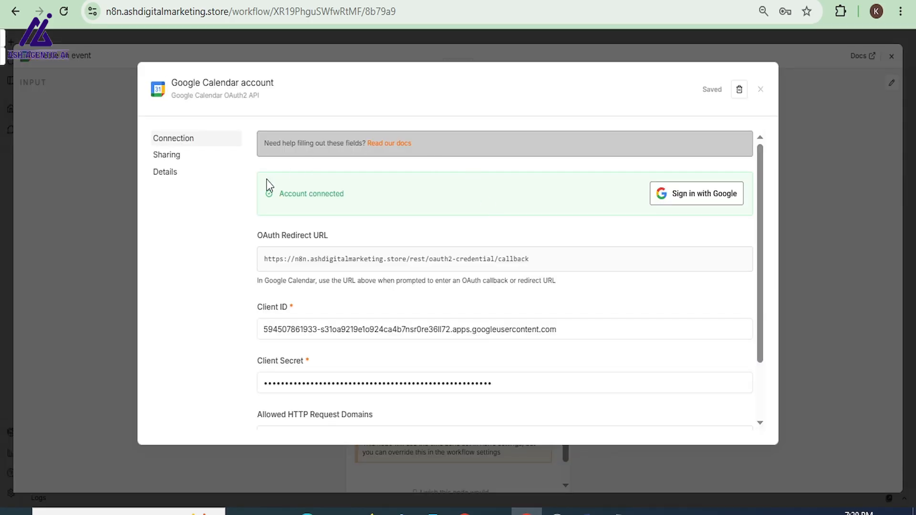
click(761, 91)
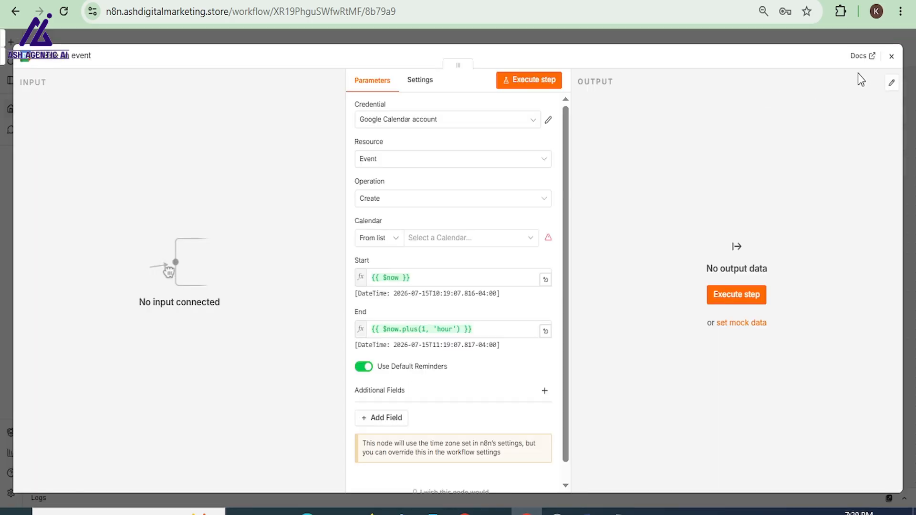
click(891, 57)
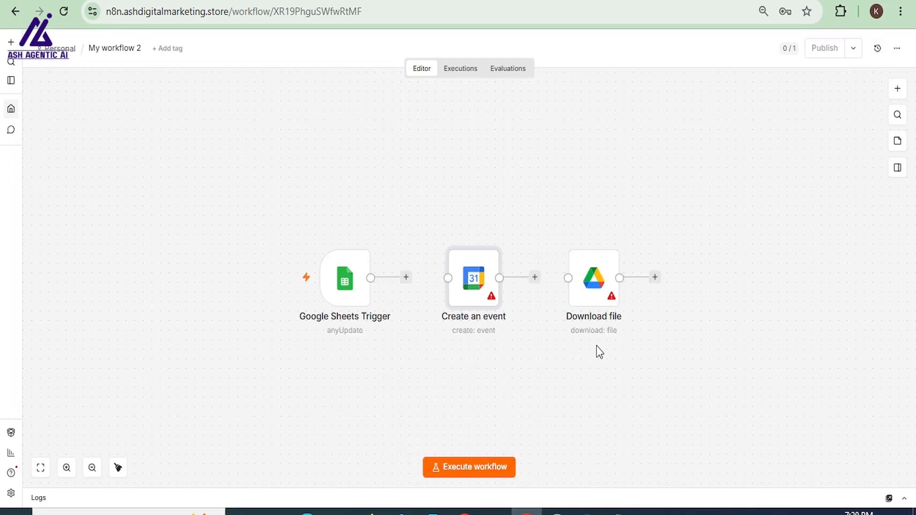
- Set up a new credential for the Download file node and copy the client ID from Notepad into its Client ID
click(595, 295)
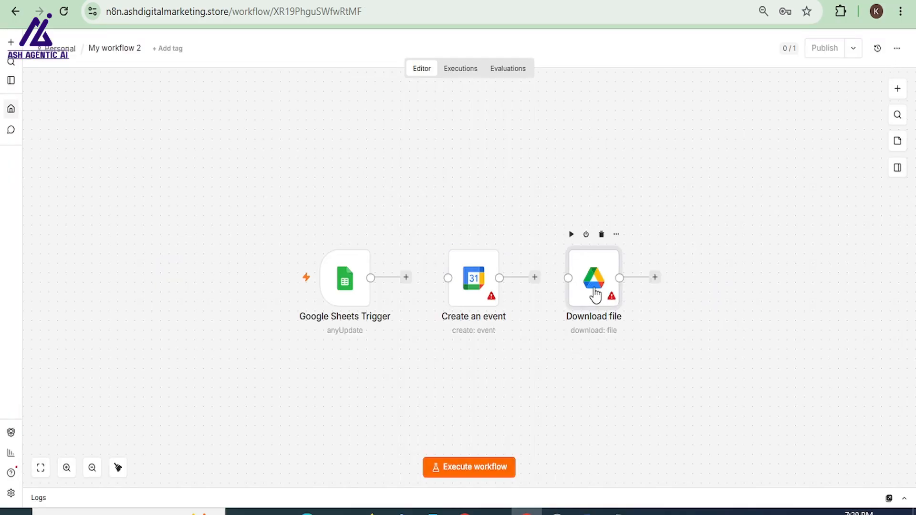
double_click(595, 294)
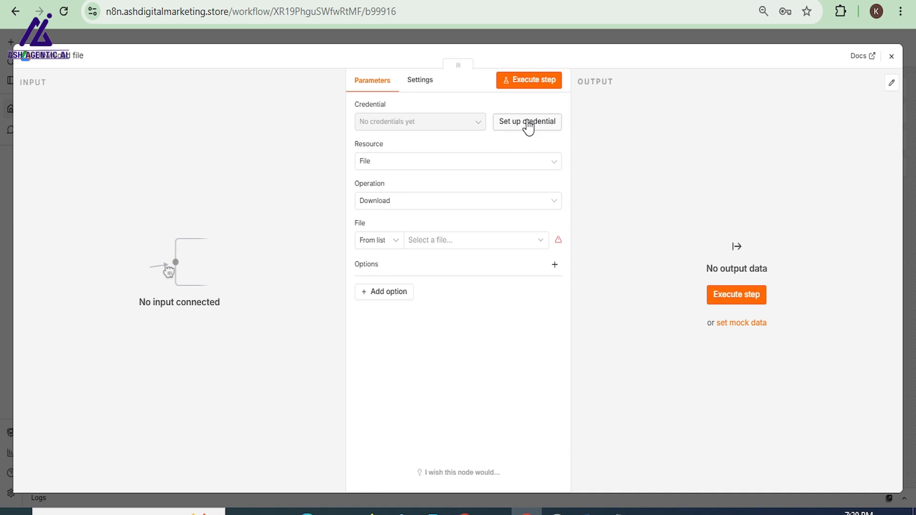
click(527, 122)
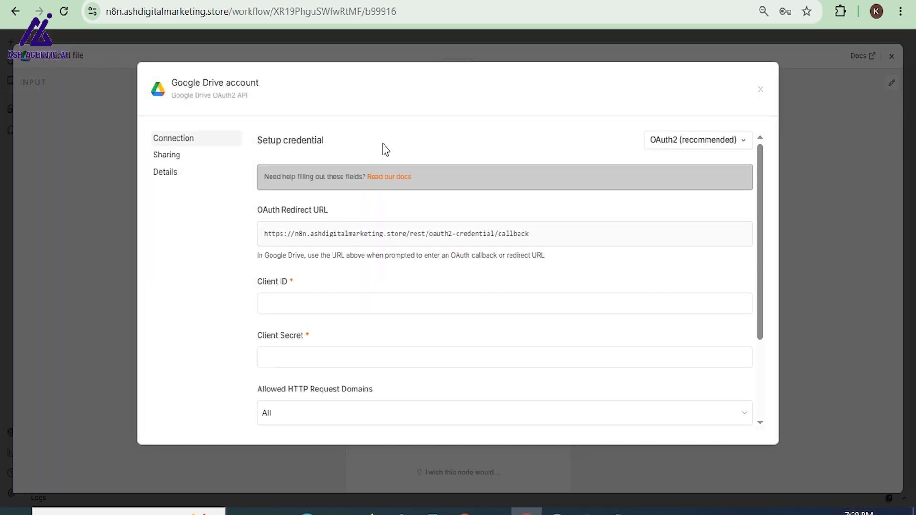
scroll(399, 256, down, 3)
key(alt+Tab)
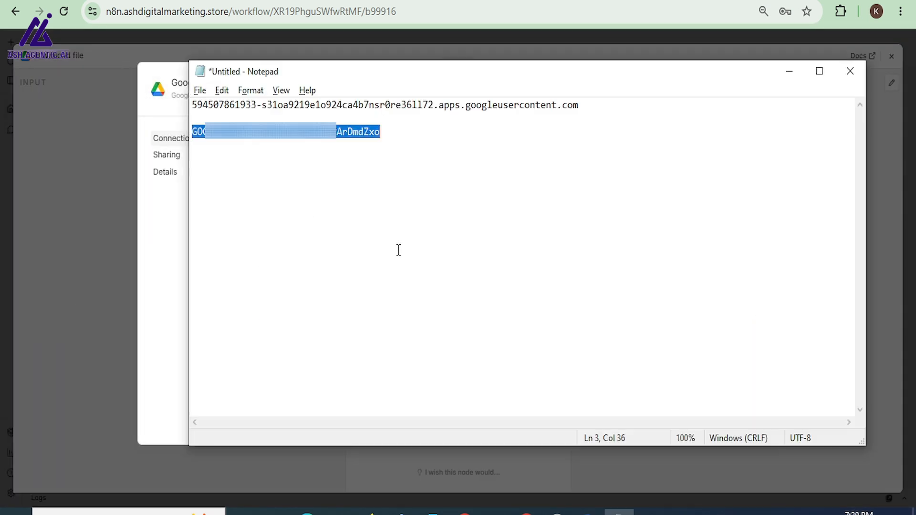
drag(193, 105, 661, 105)
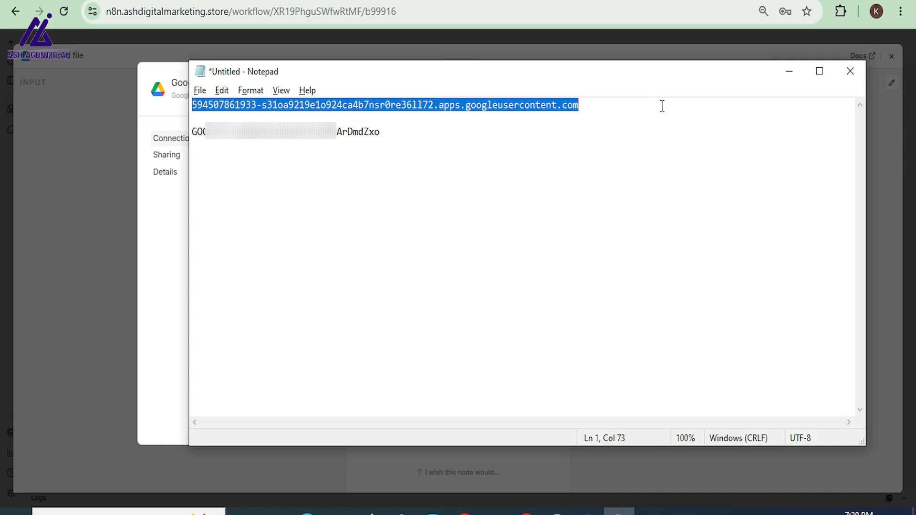
key(ctrl+c)
key(alt+Tab)
click(415, 187)
key(ctrl+v)
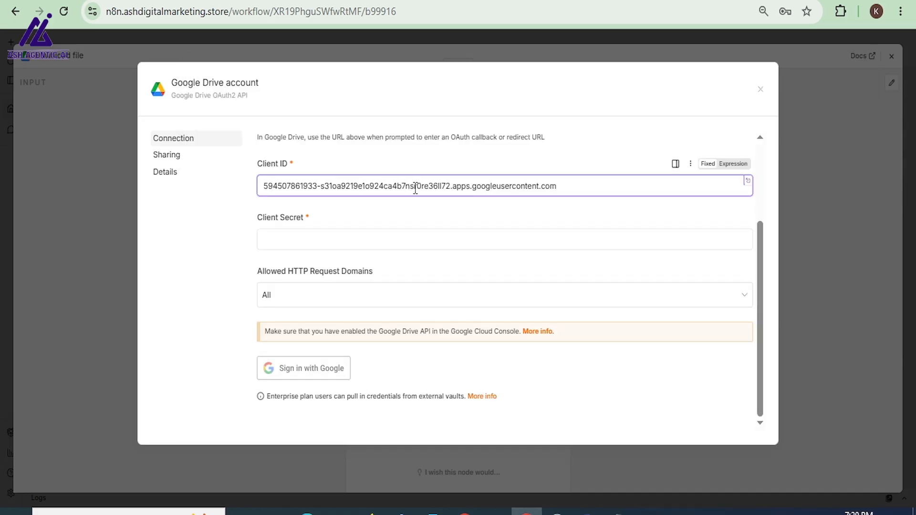
- Copy the client secret from Notepad into the Client Secret of the Google Drive credential in n8n
key(alt+Tab)
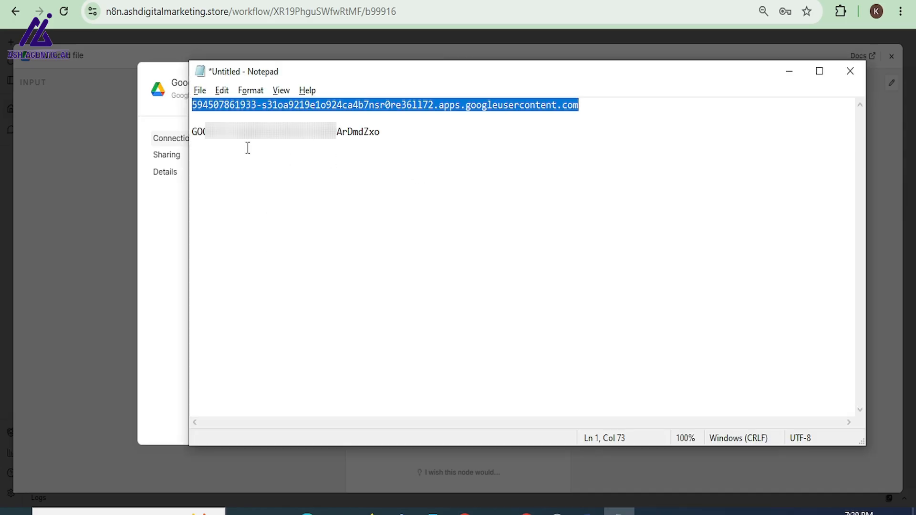
drag(193, 134, 382, 149)
key(ctrl+c)
key(alt+Tab)
click(337, 240)
key(ctrl+v)
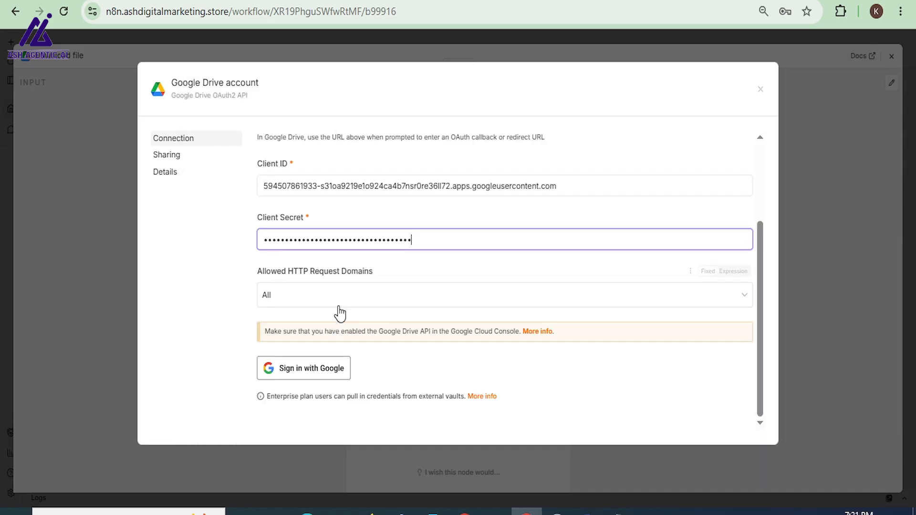
- Authorize the Google Drive credential with the test user's Google account, granting all requested Drive permissions, and decline the browser's password update
click(308, 377)
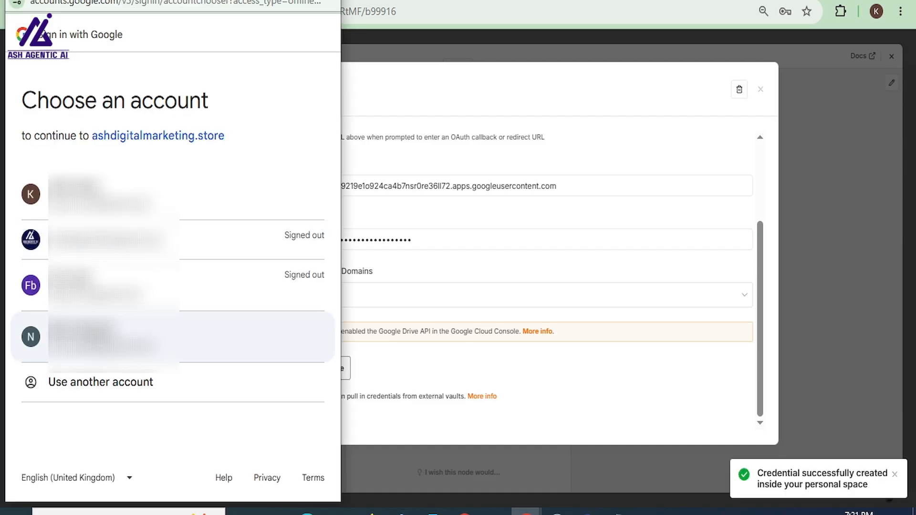
click(100, 338)
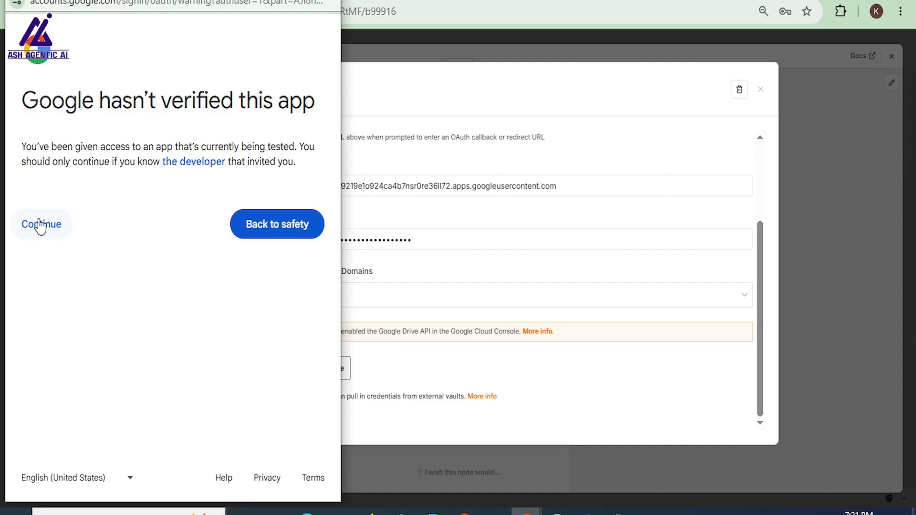
click(41, 226)
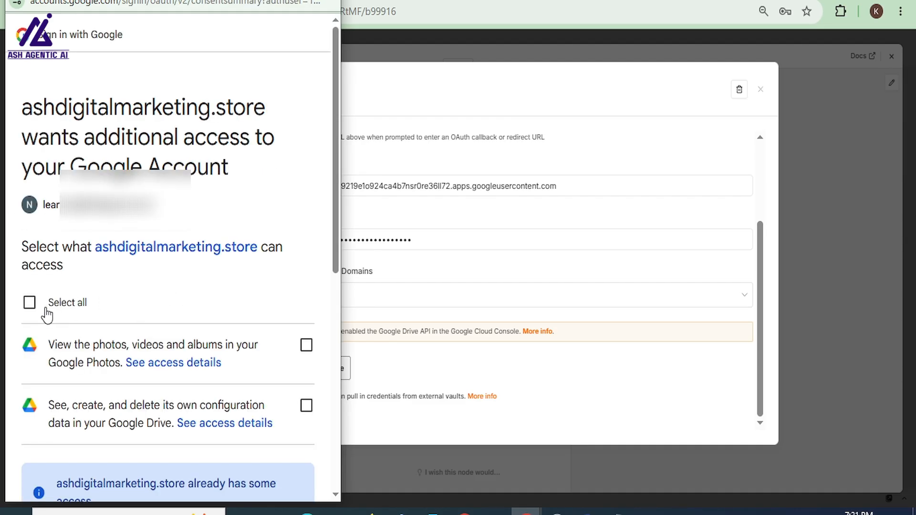
click(29, 303)
scroll(179, 286, down, 10)
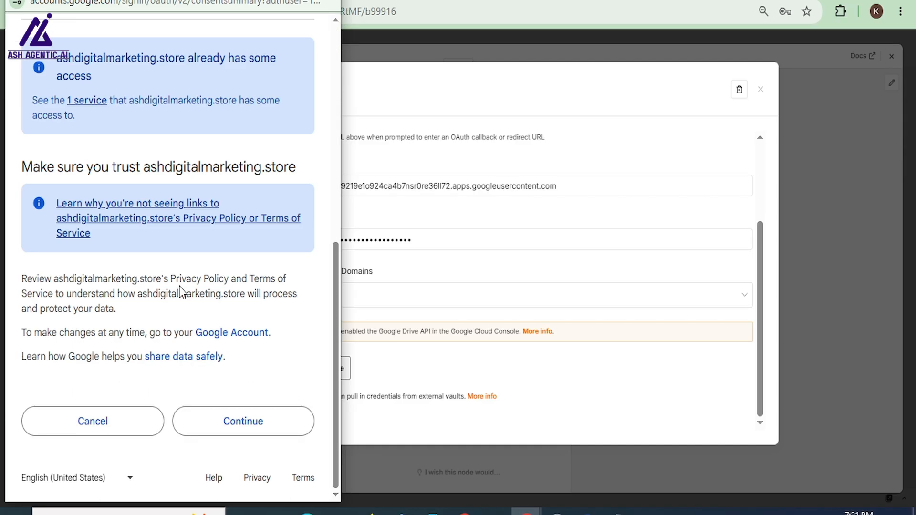
click(264, 422)
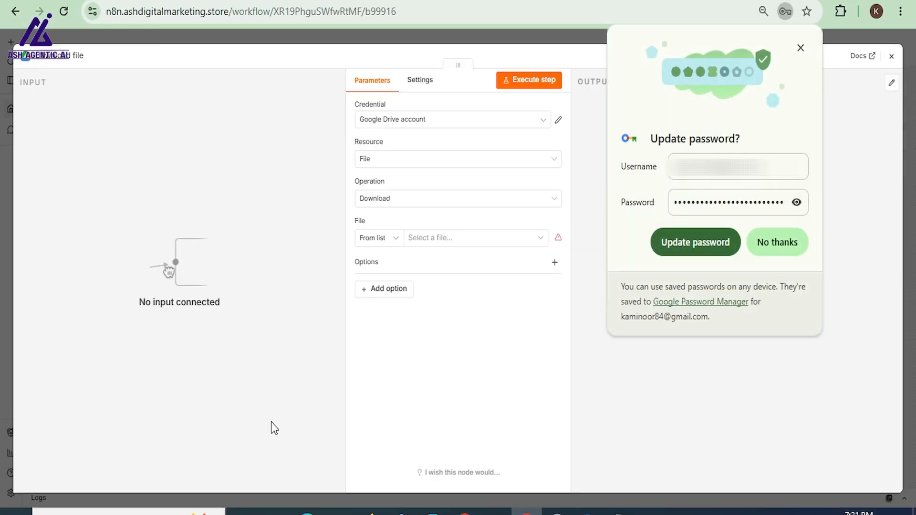
click(785, 240)
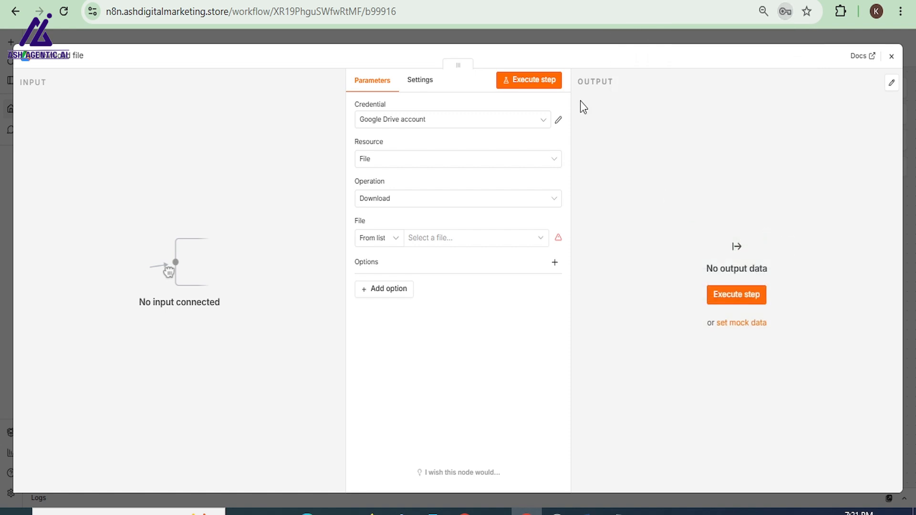
- Check the connection status of the Google Drive credential and close the Download file node
click(559, 119)
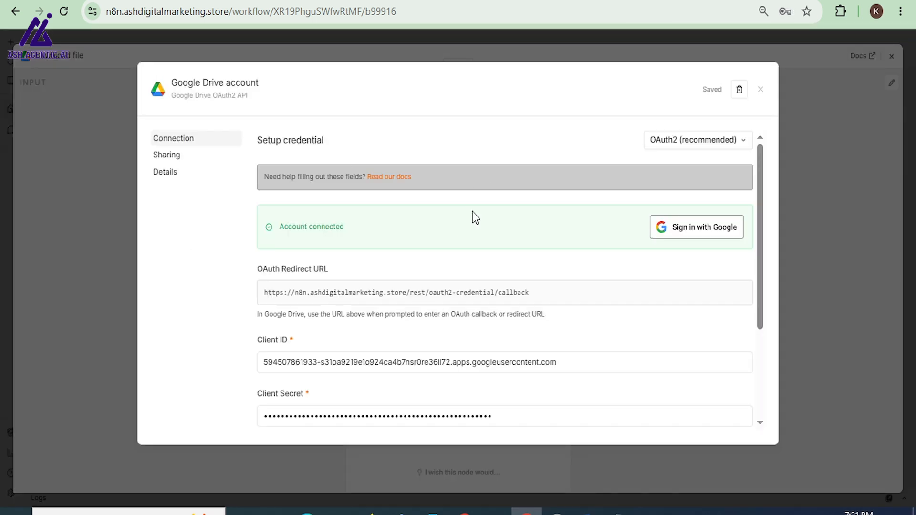
click(760, 89)
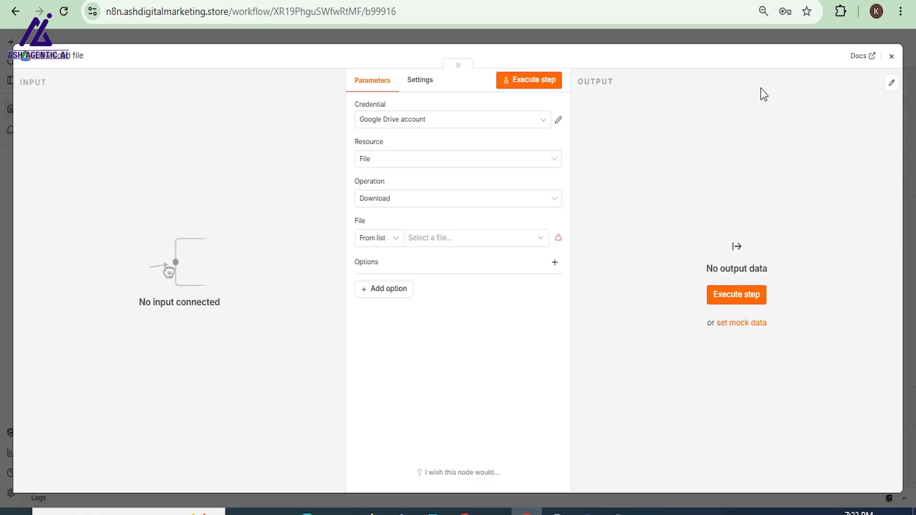
click(891, 56)
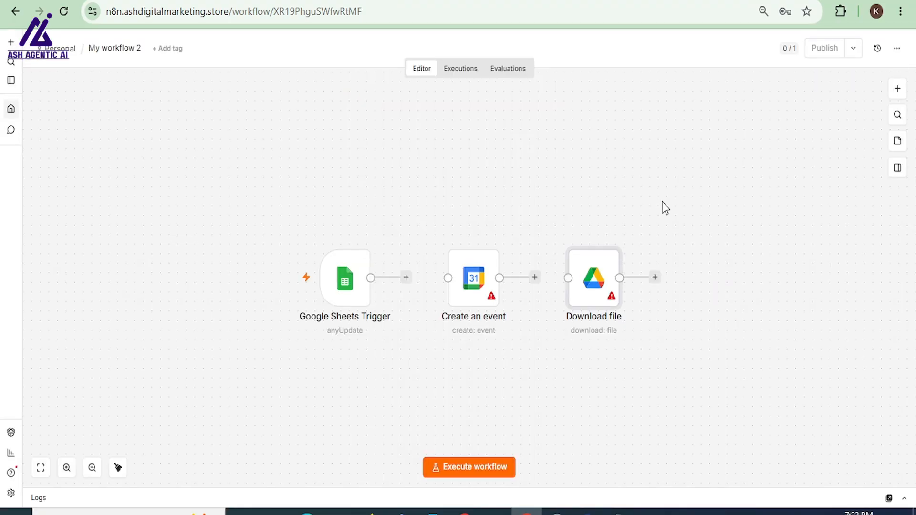